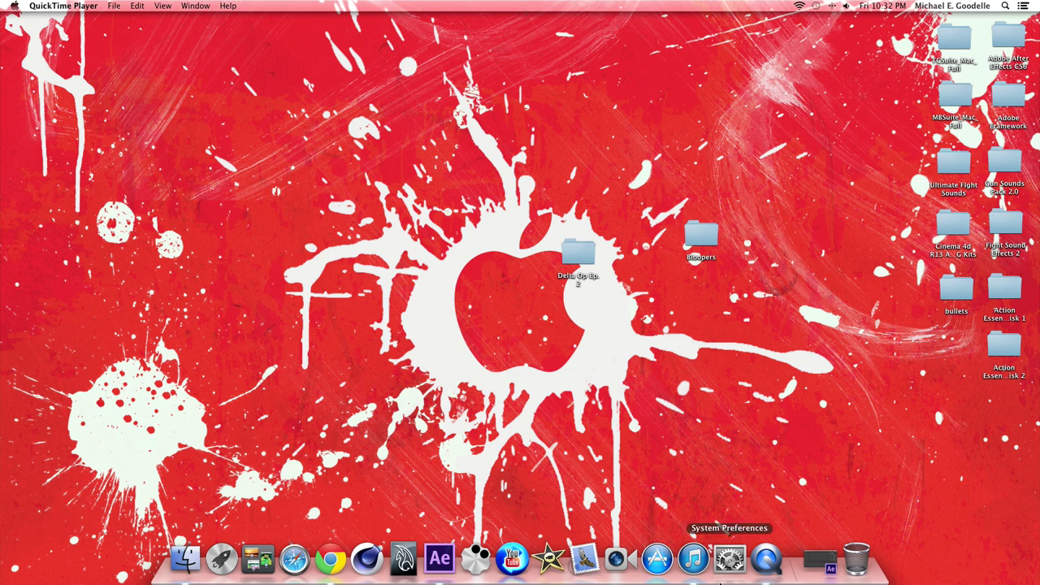
Launch After Effects from the Dock, opening the empty Untitled Project.aep.
left_click(827, 569)
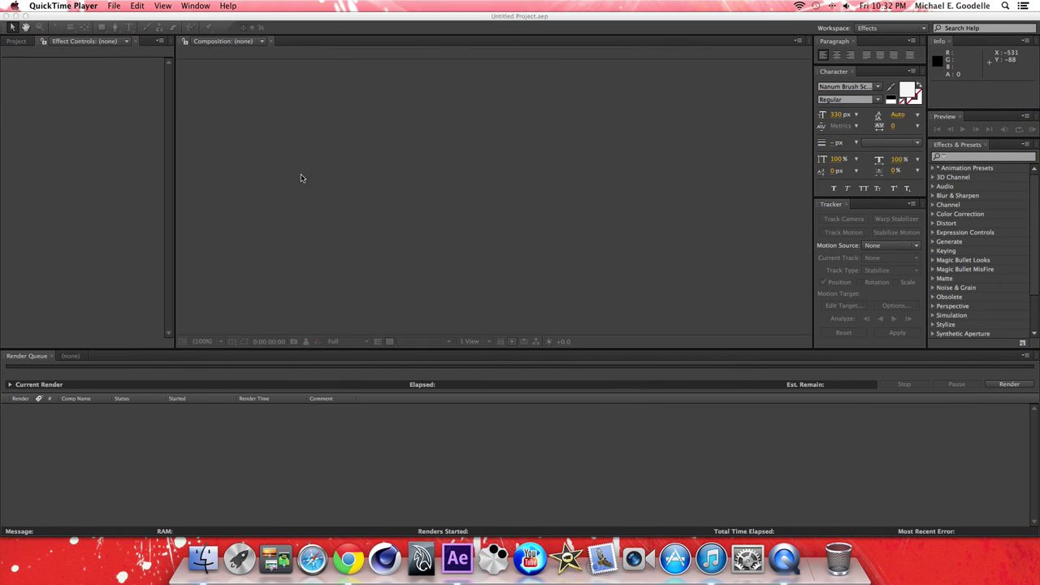
Import the clip mf test.mov from the Movies folder as footage.
left_click(57, 18)
left_click(93, 5)
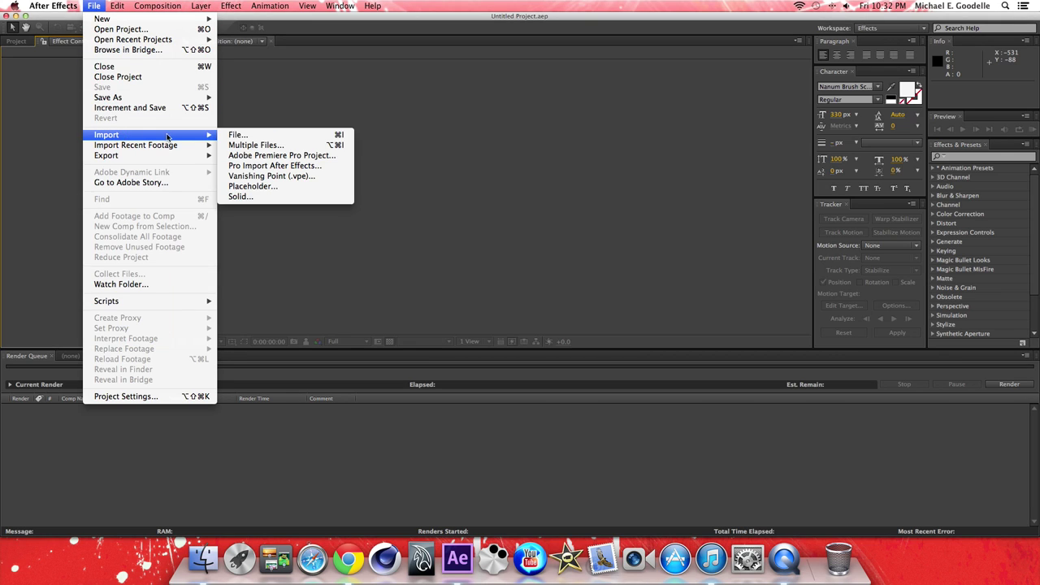
left_click(240, 134)
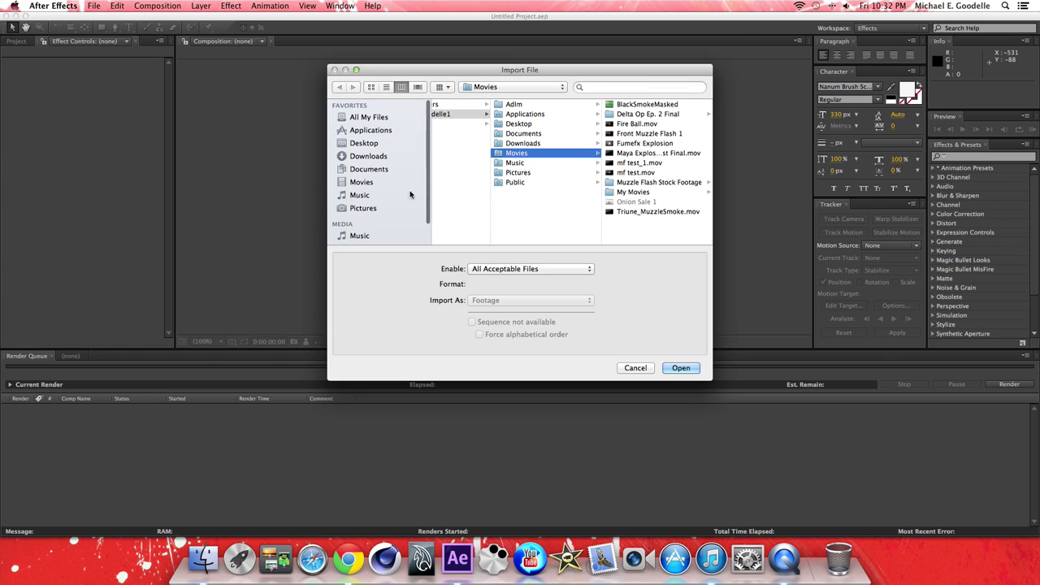
left_click(642, 172)
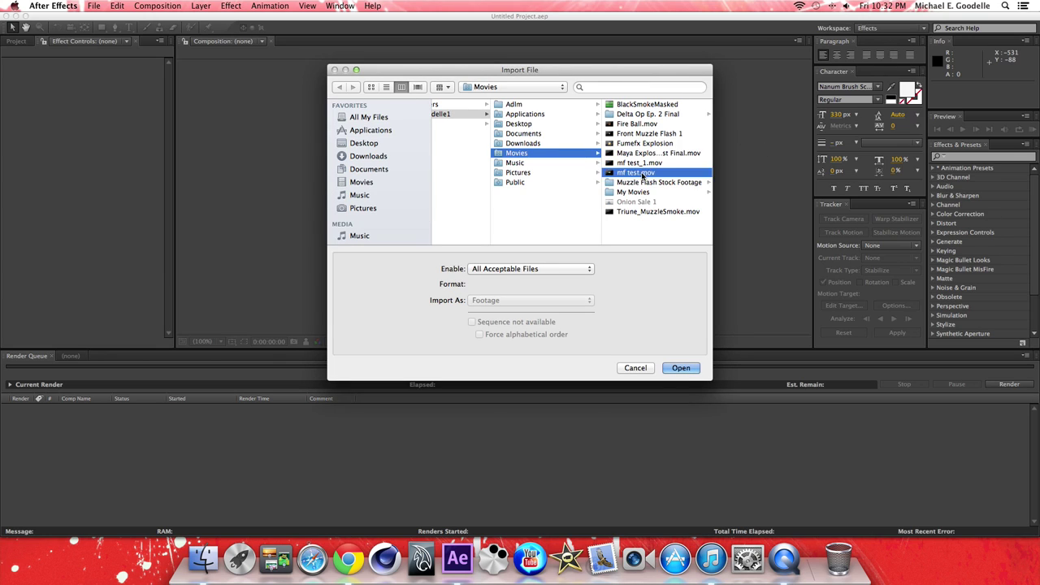
left_click(681, 368)
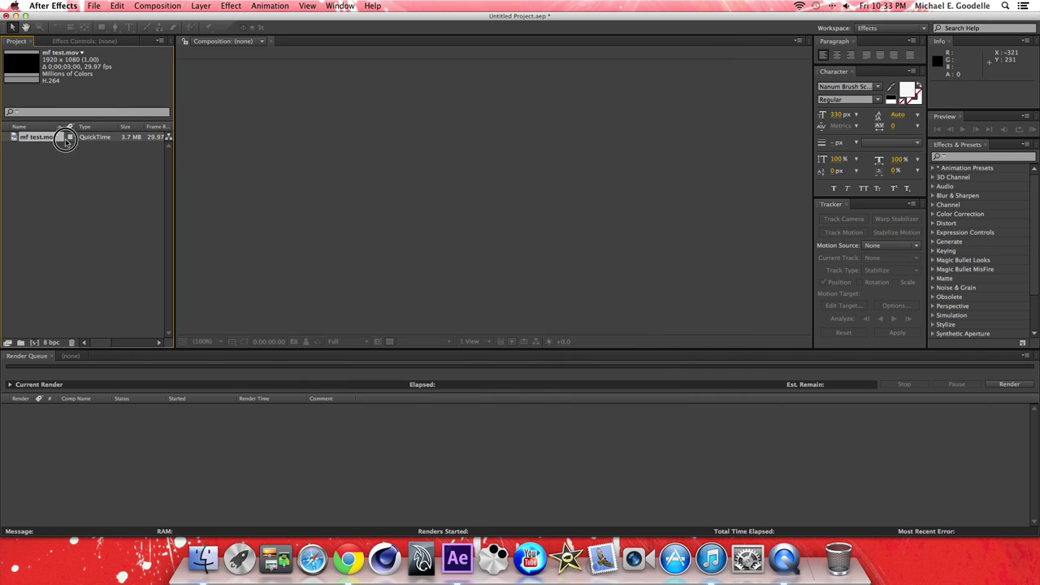
Build an mf test composition from the clip and scrub to the flash at frame 26.
left_click_drag(46, 142, 331, 163)
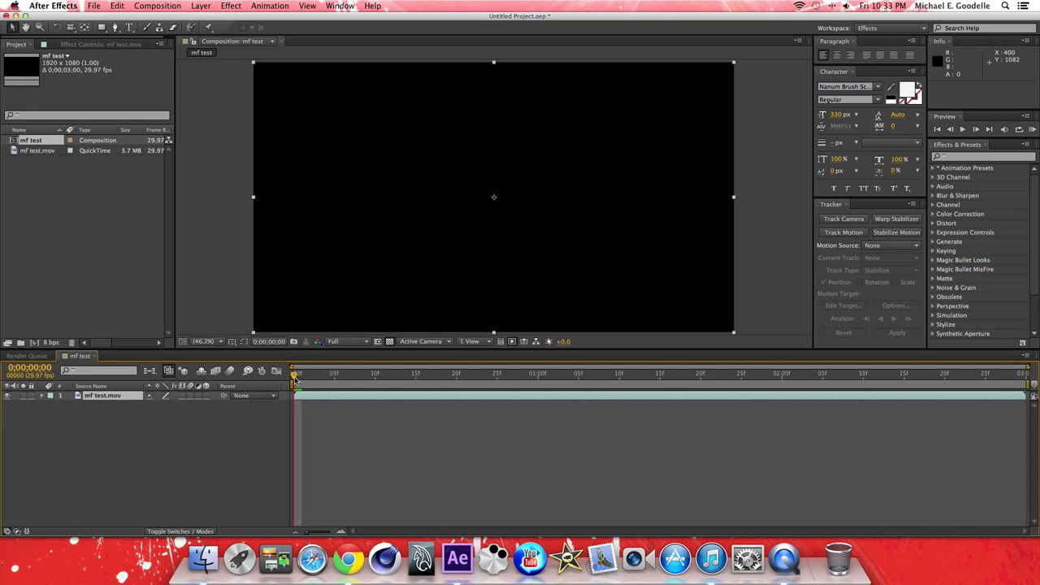
left_click_drag(296, 363, 506, 359)
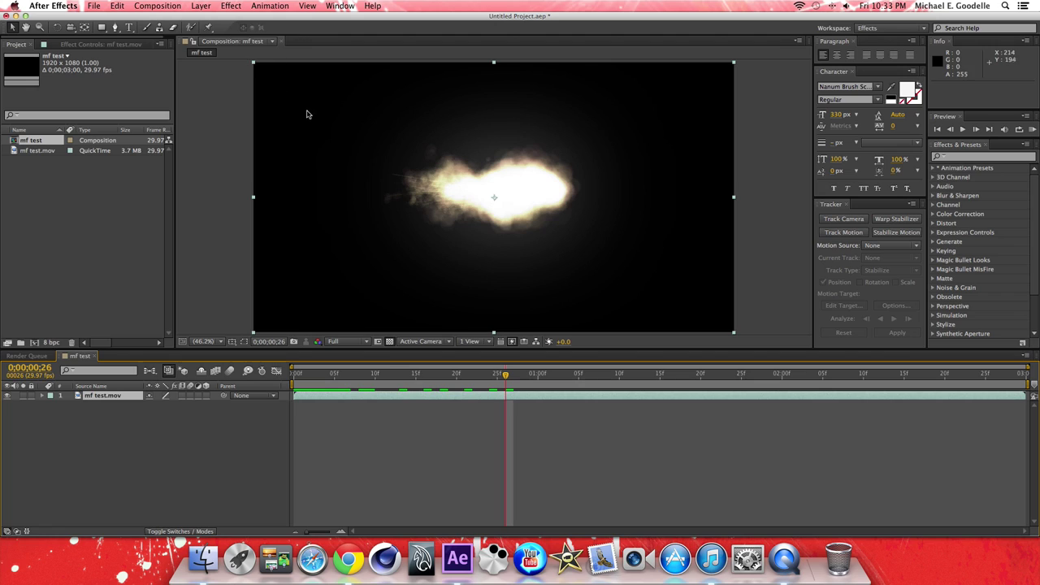
left_click(231, 6)
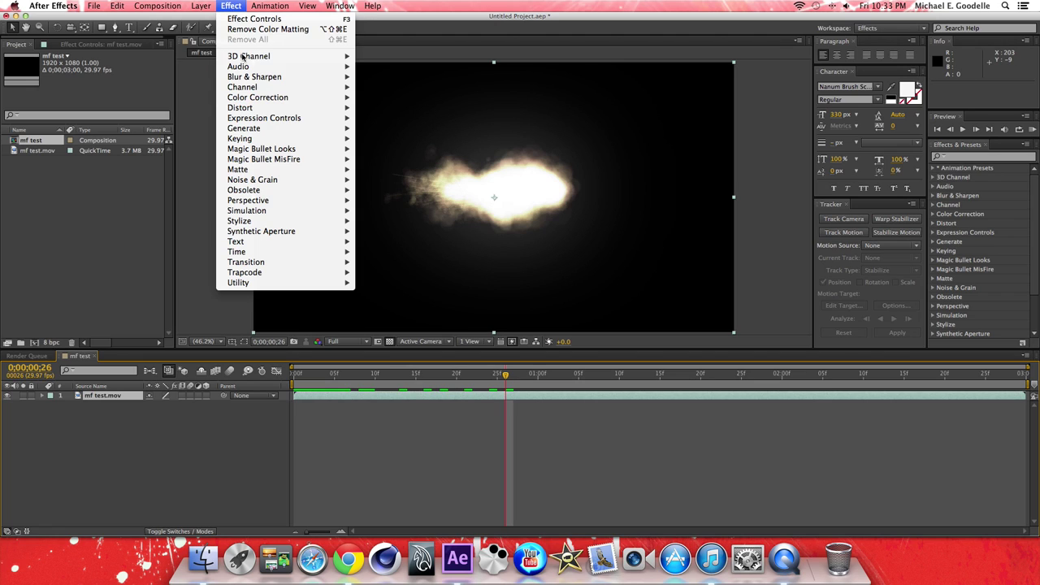
left_click(277, 191)
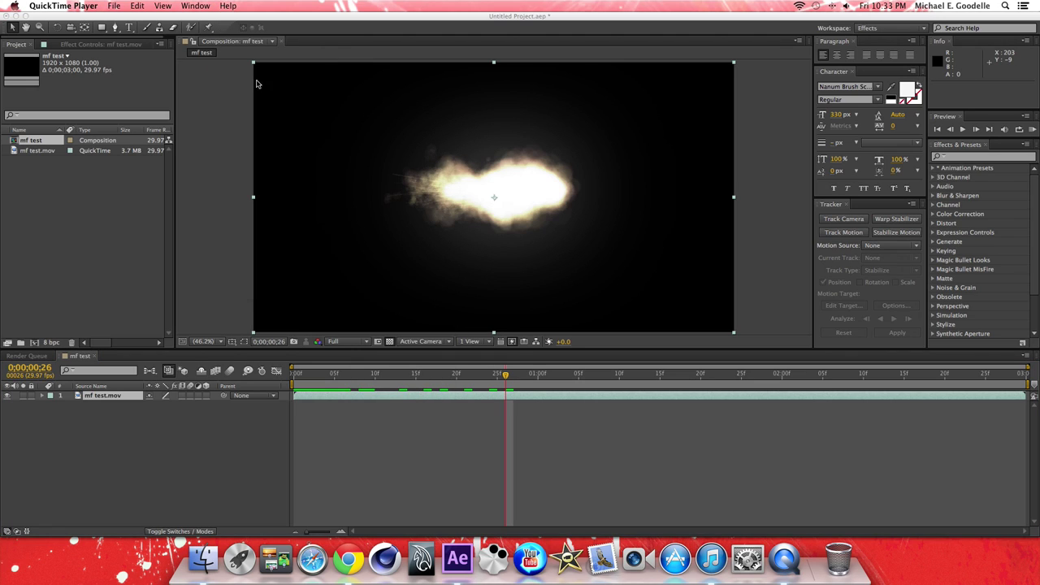
left_click(113, 59)
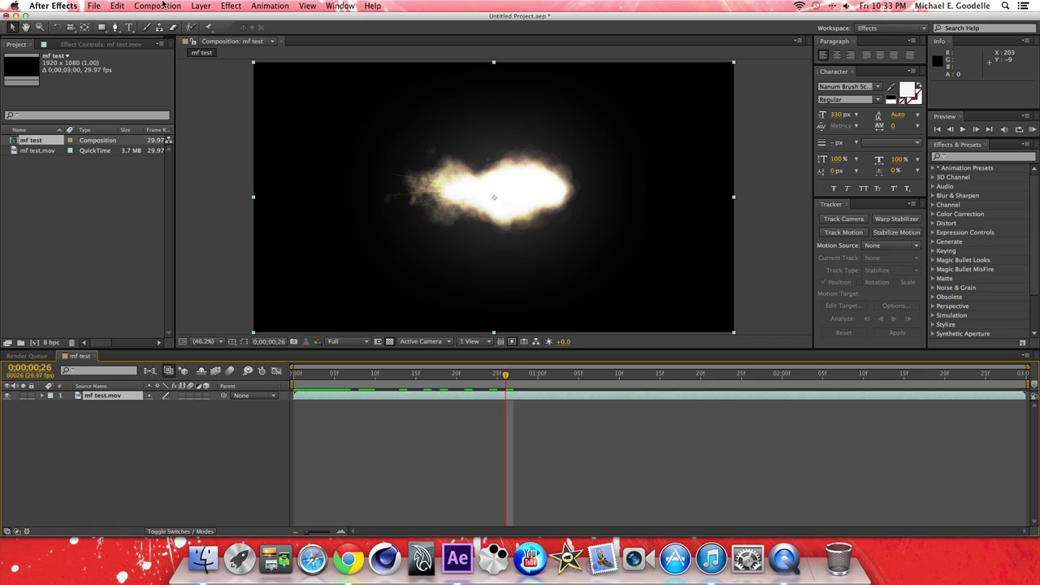
Add Shift Channels to the flash layer with Take Alpha From set to Red.
left_click(227, 6)
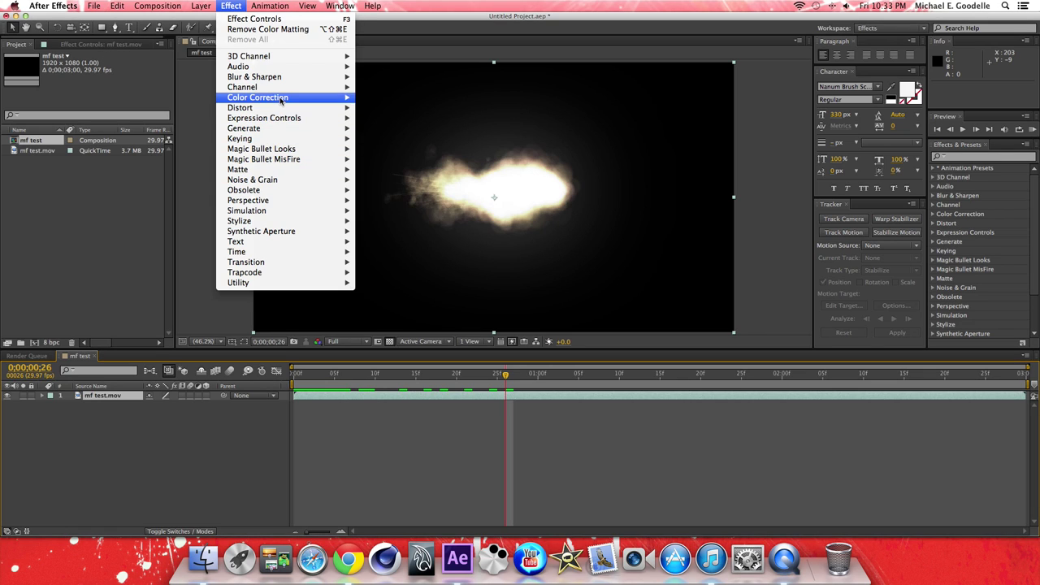
left_click(392, 201)
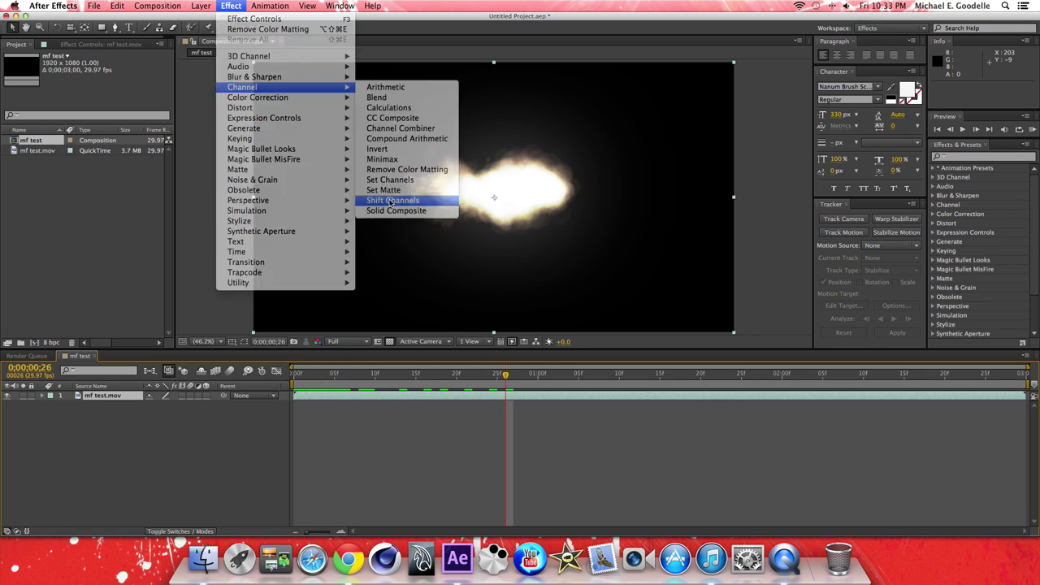
left_click(122, 75)
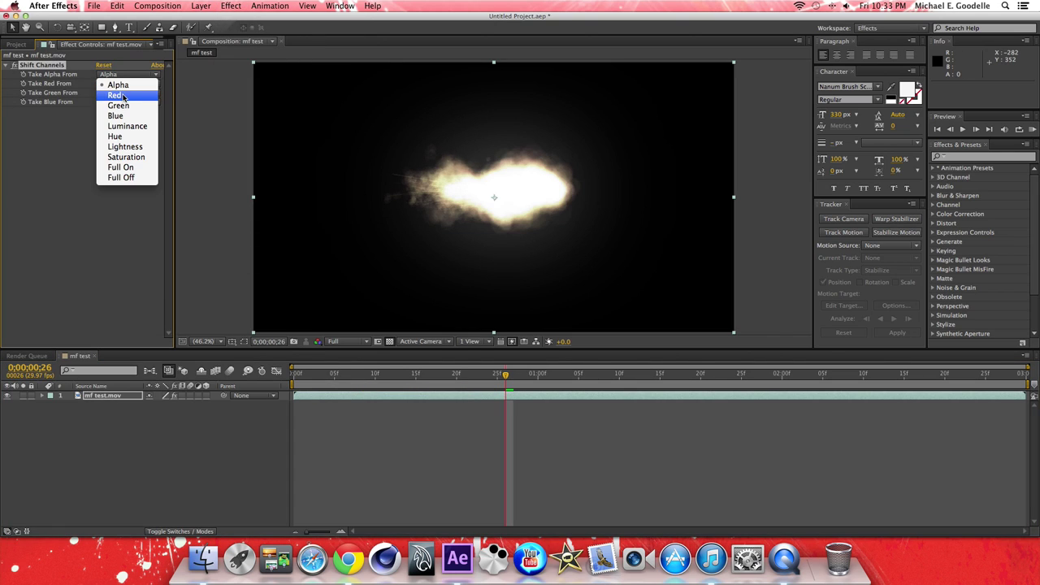
left_click(122, 97)
Add Remove Color Matting to the flash layer and view it against black.
left_click(231, 6)
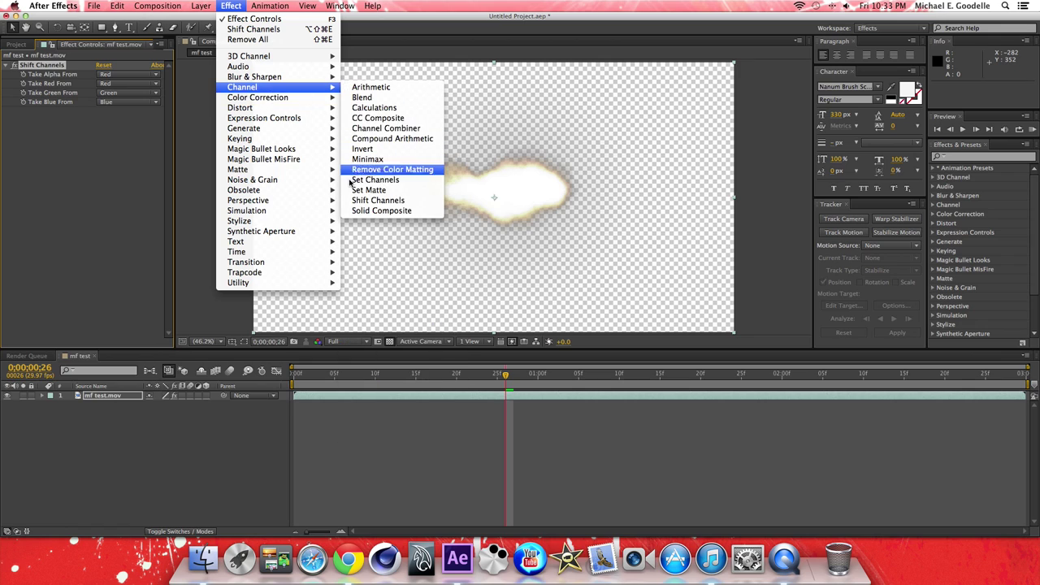
left_click(388, 167)
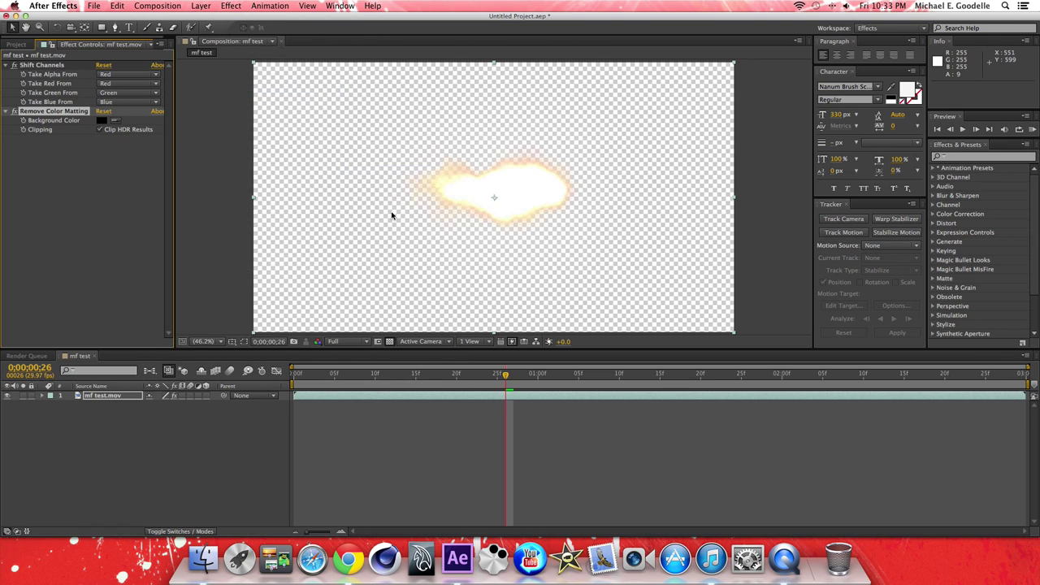
left_click(391, 342)
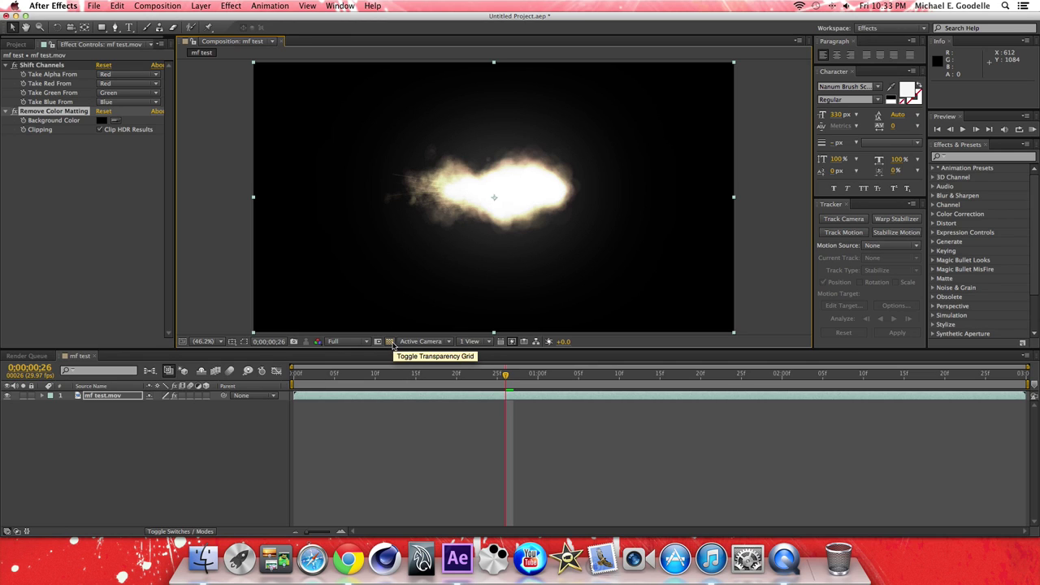
Turn the transparency grid back on to check the keyed flash at frame 26.
left_click(391, 342)
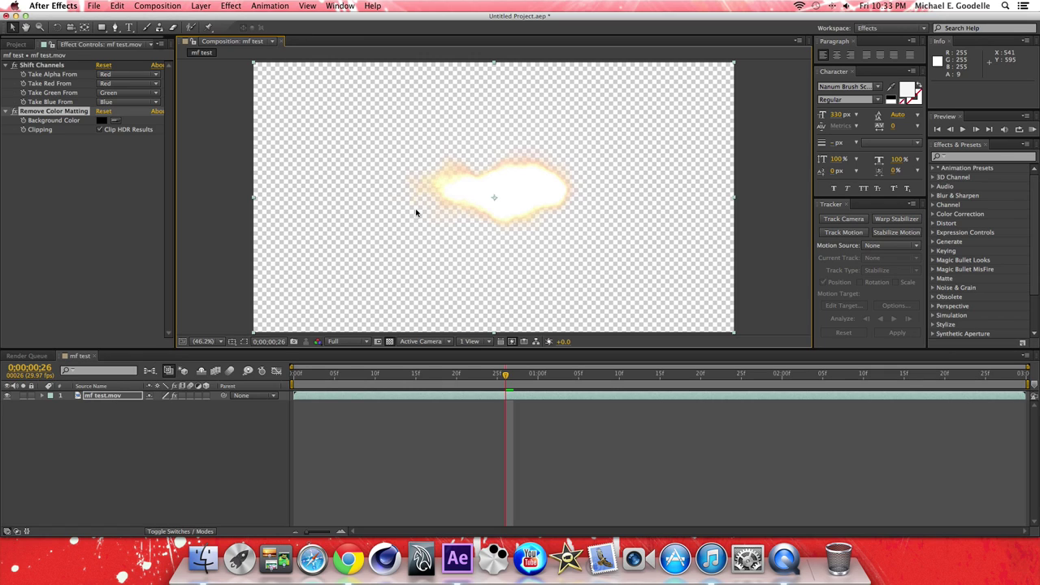
left_click(156, 6)
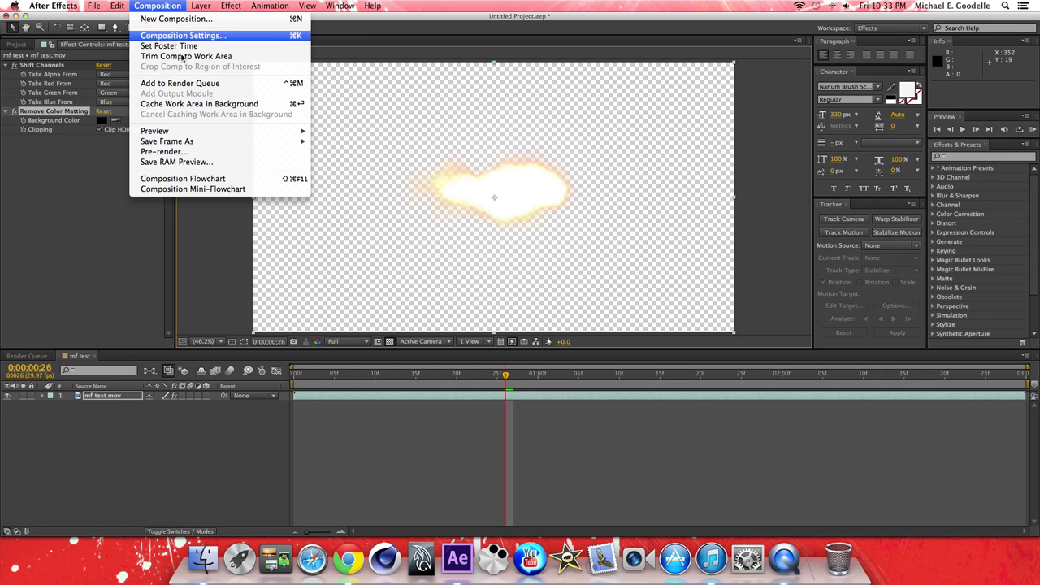
Queue mf test for rendering with Best Settings and the Lossless with Alpha output module.
left_click(186, 82)
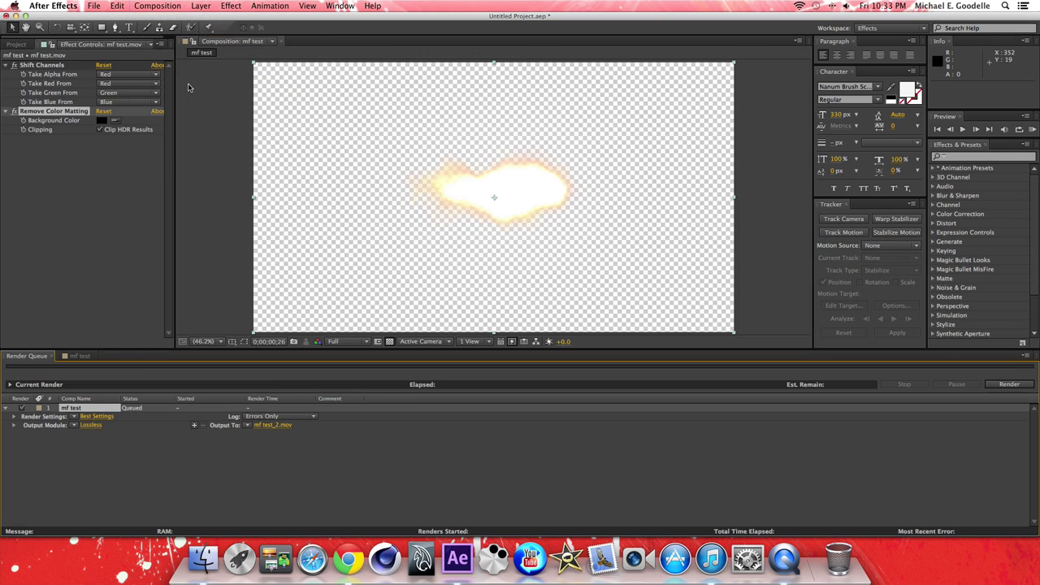
left_click(104, 418)
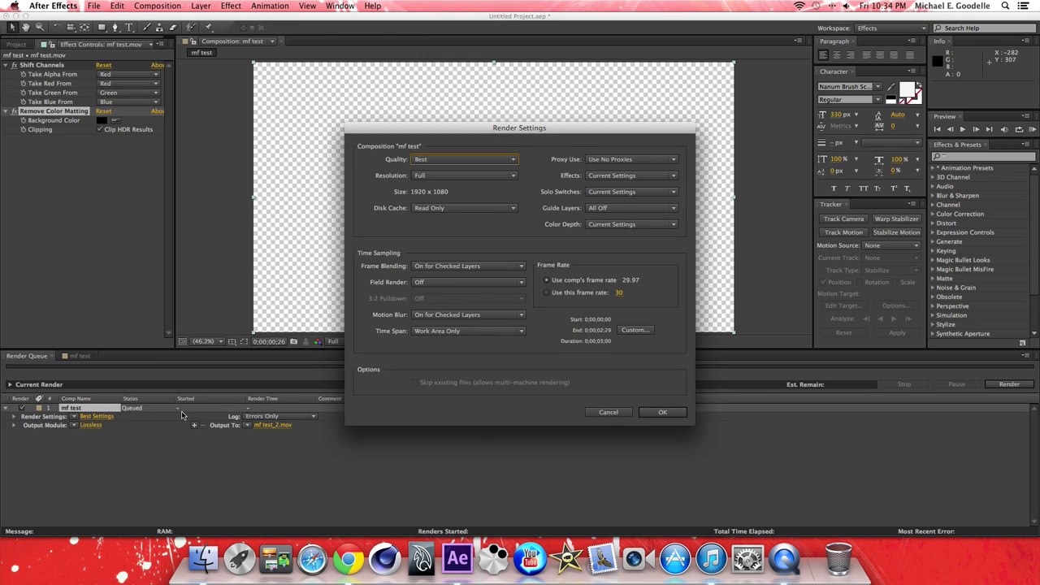
left_click(666, 415)
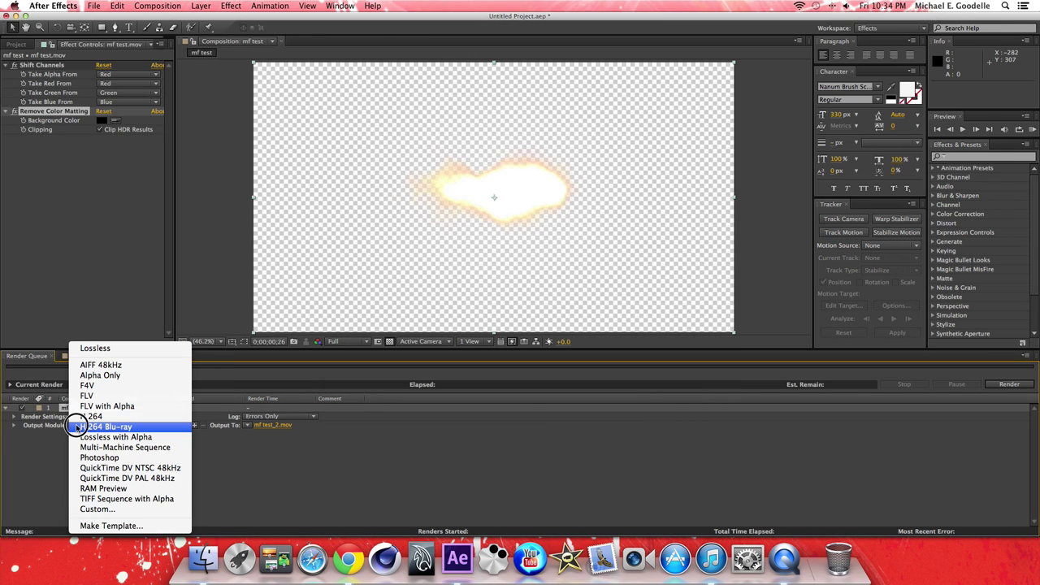
left_click(74, 425)
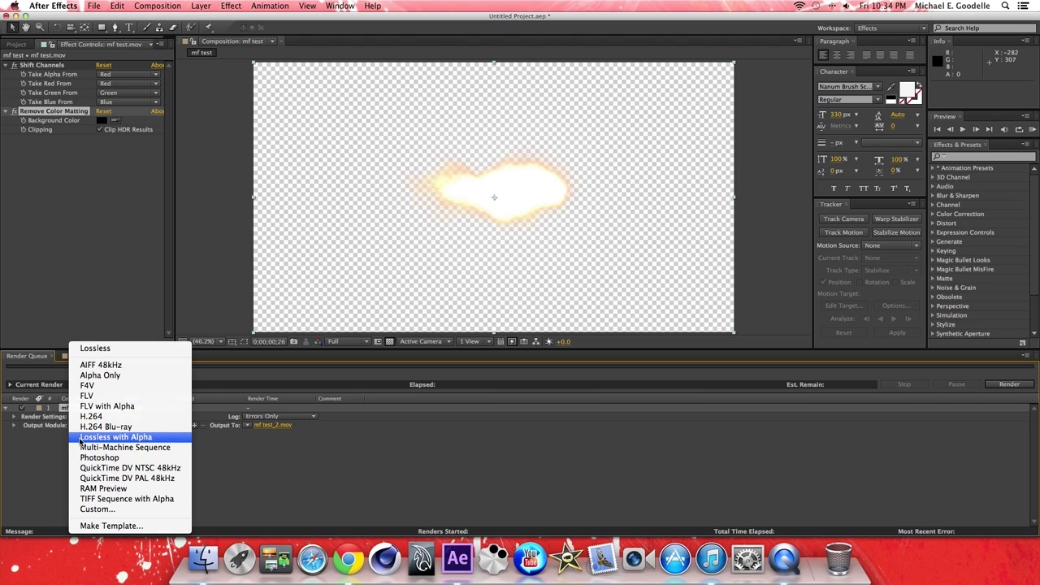
left_click(80, 442)
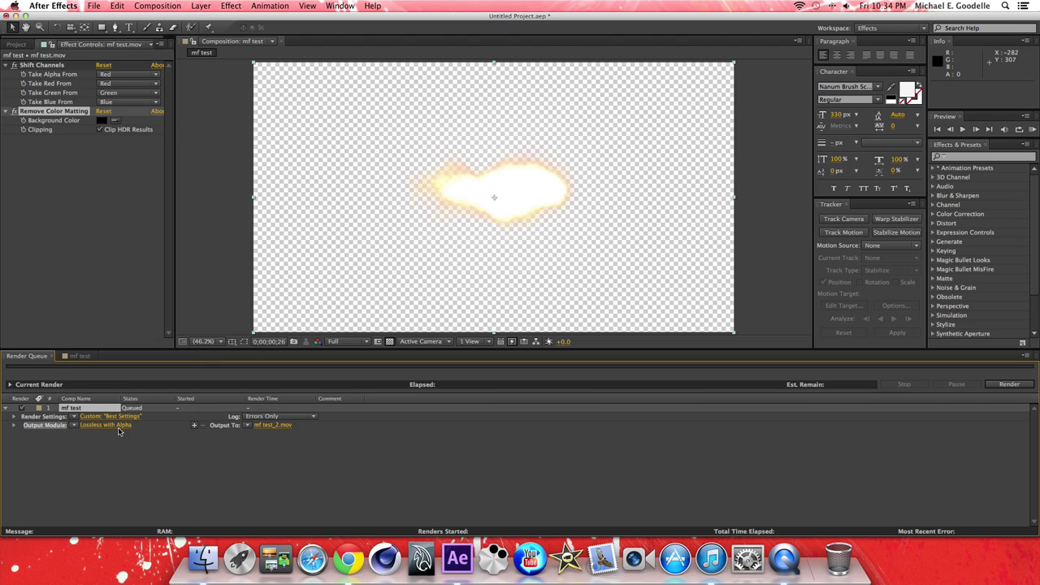
left_click(116, 427)
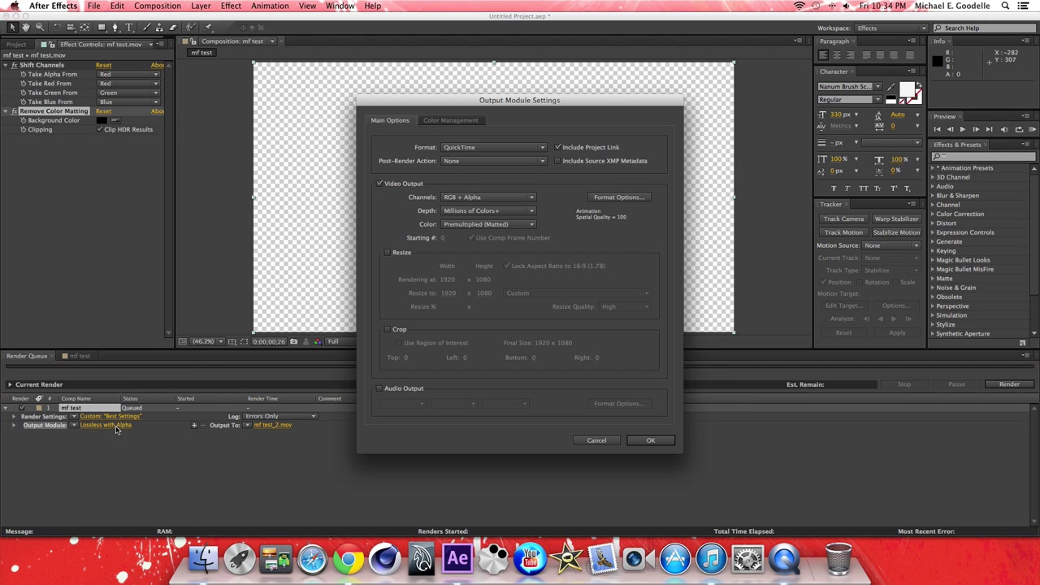
Keep QuickTime format and RGB + Alpha channels, with Millions of Colors+ depth.
left_click(494, 148)
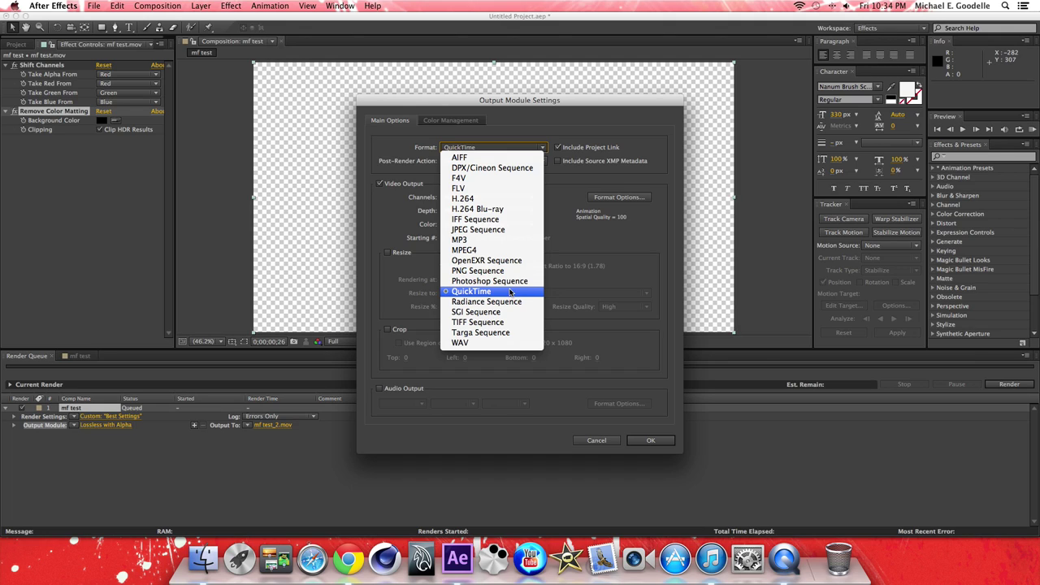
left_click(515, 292)
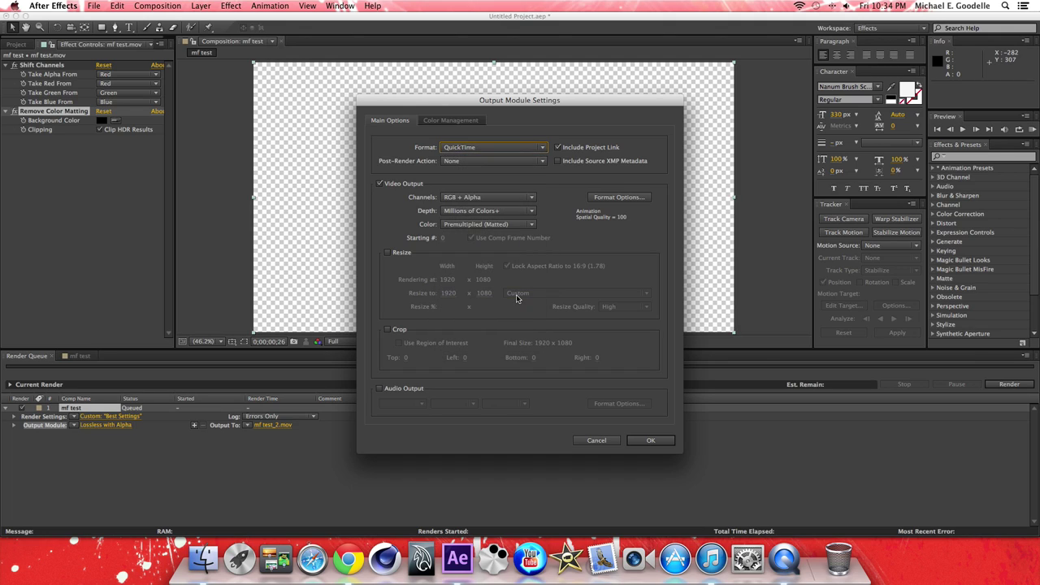
left_click(484, 198)
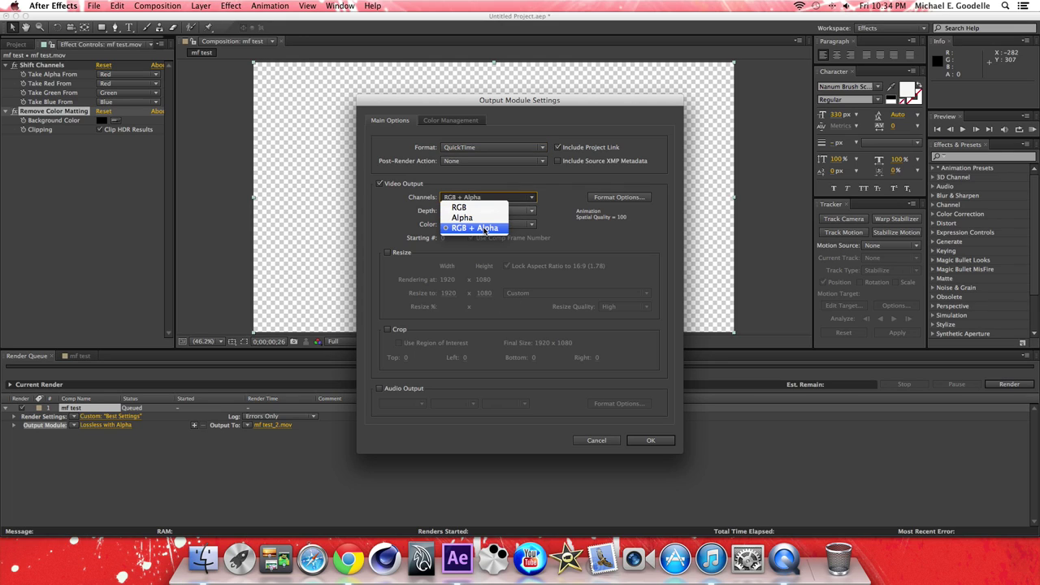
left_click(485, 228)
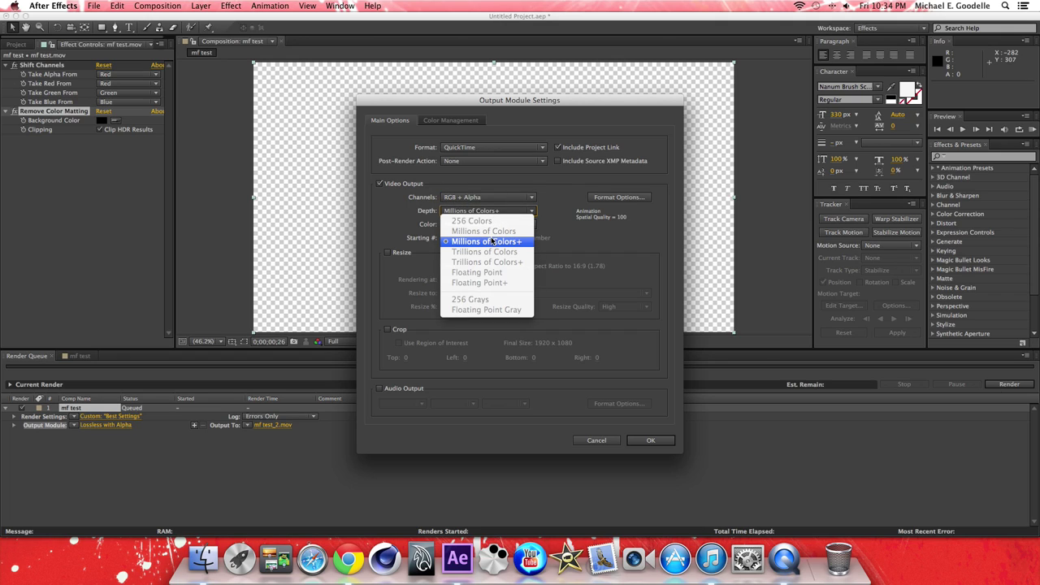
left_click(489, 242)
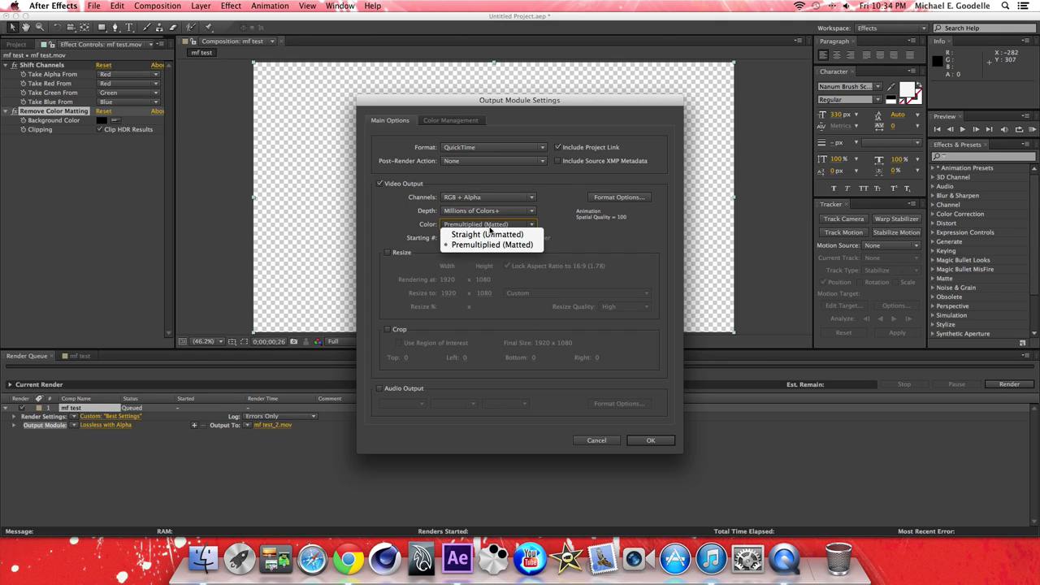
Set Straight (Unmatted) colour and the Animation codec, and accept the output module settings.
left_click(489, 235)
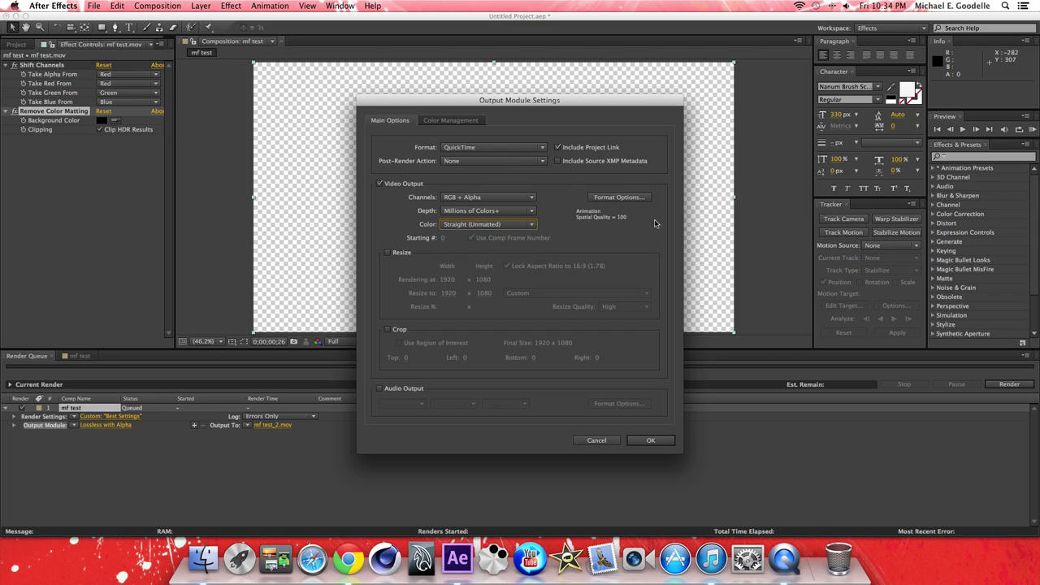
left_click(606, 198)
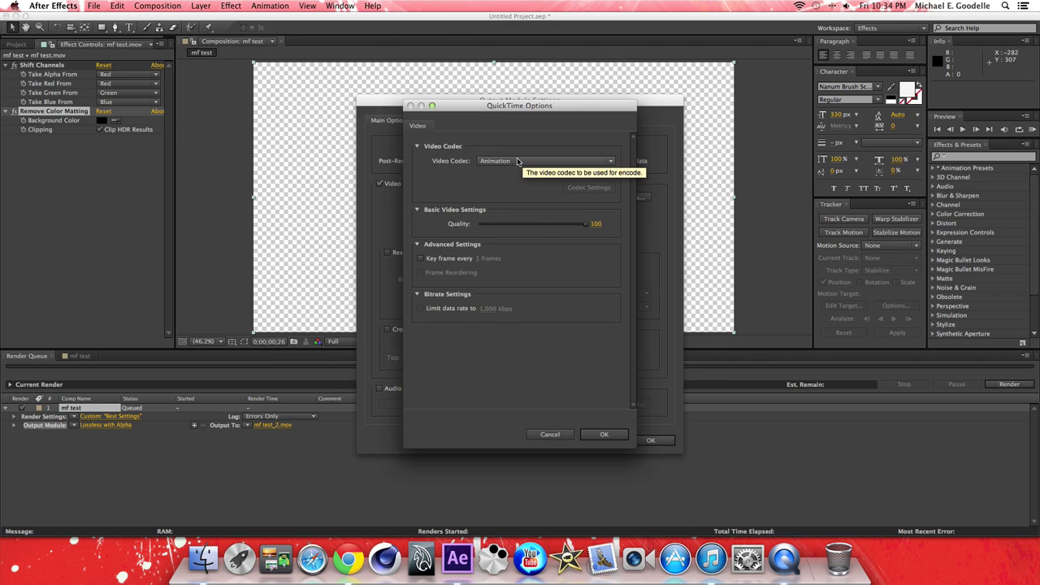
left_click(517, 162)
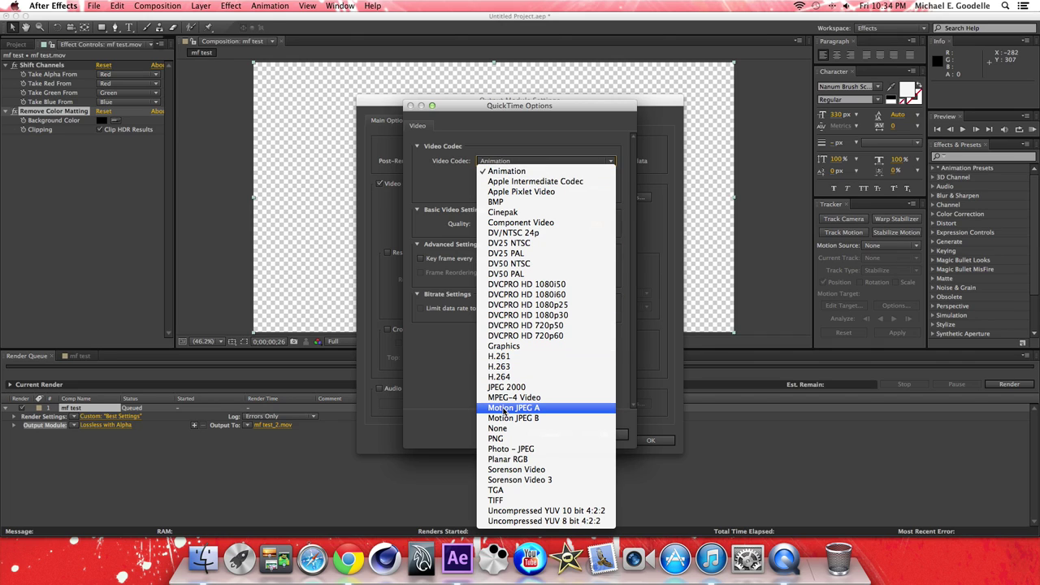
left_click(520, 172)
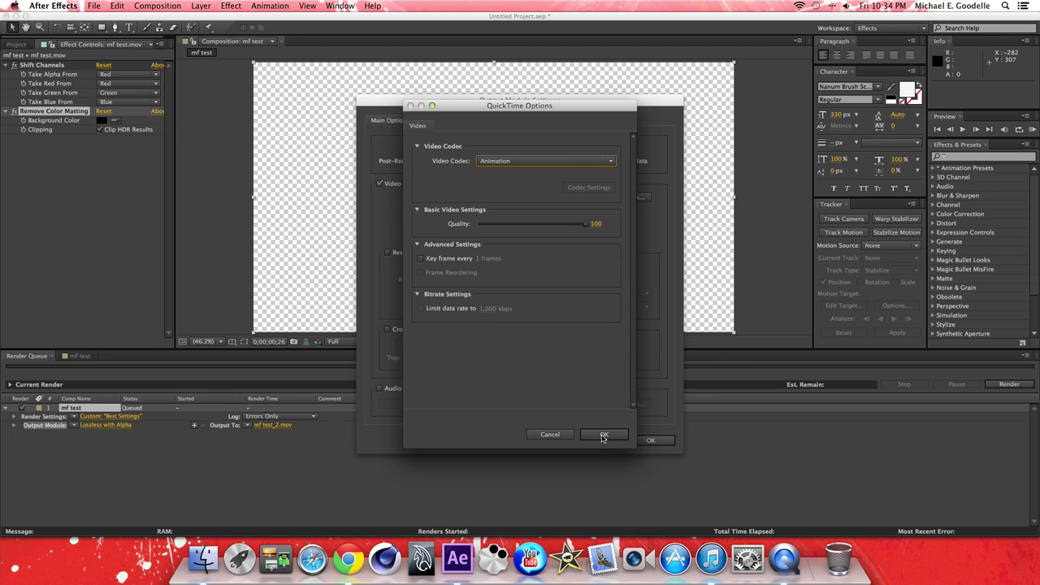
left_click(603, 434)
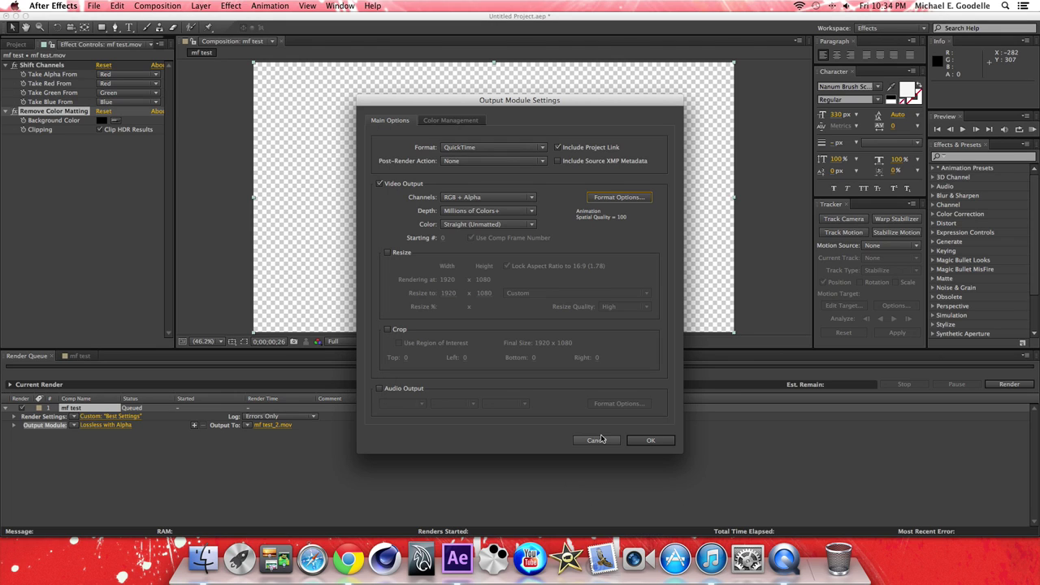
left_click(642, 440)
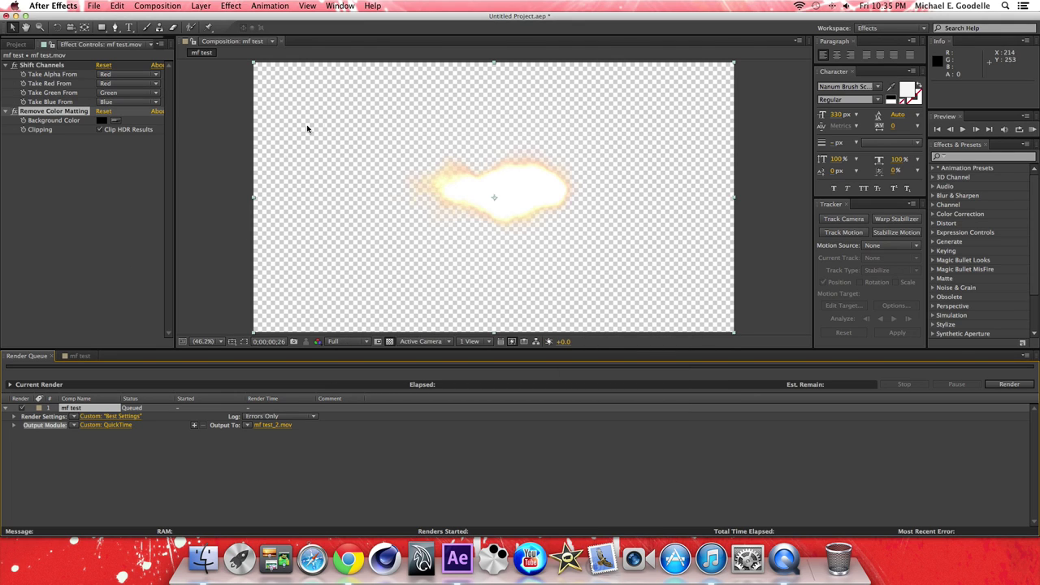
Quit After Effects, answering the save prompt, and relaunch it with a fresh project.
left_click(240, 188)
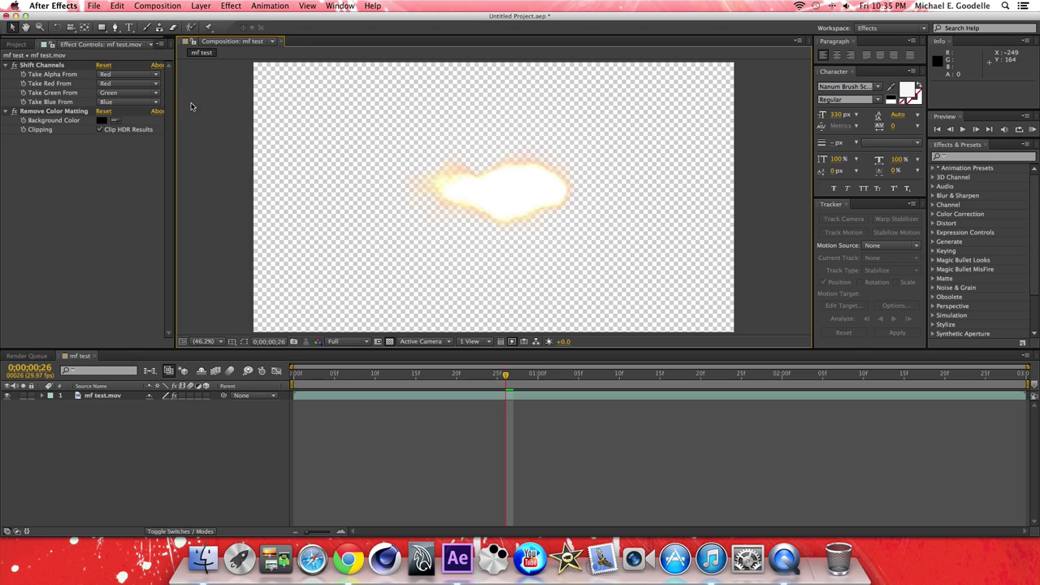
left_click(5, 15)
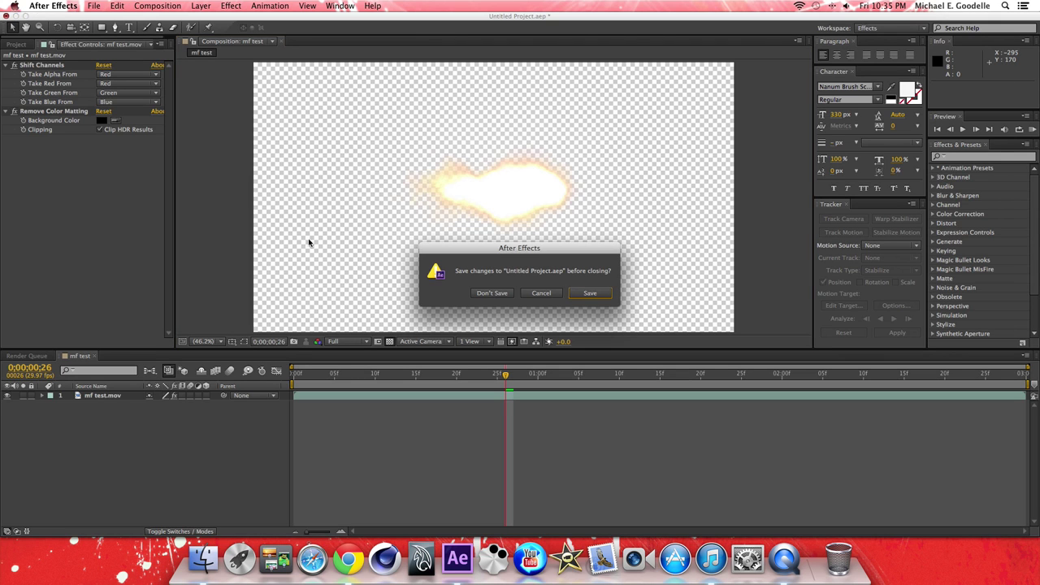
left_click(490, 293)
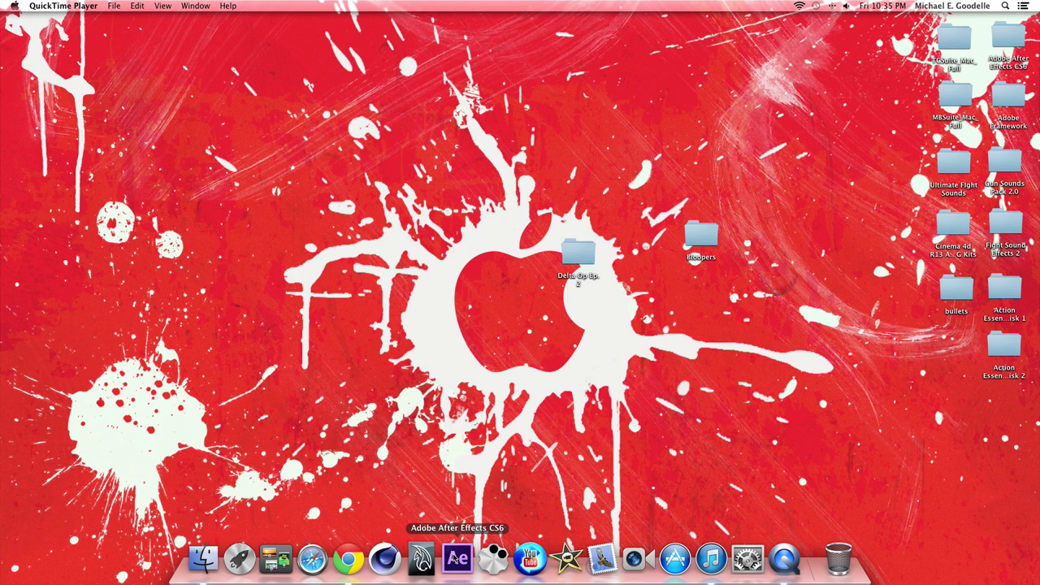
left_click(458, 552)
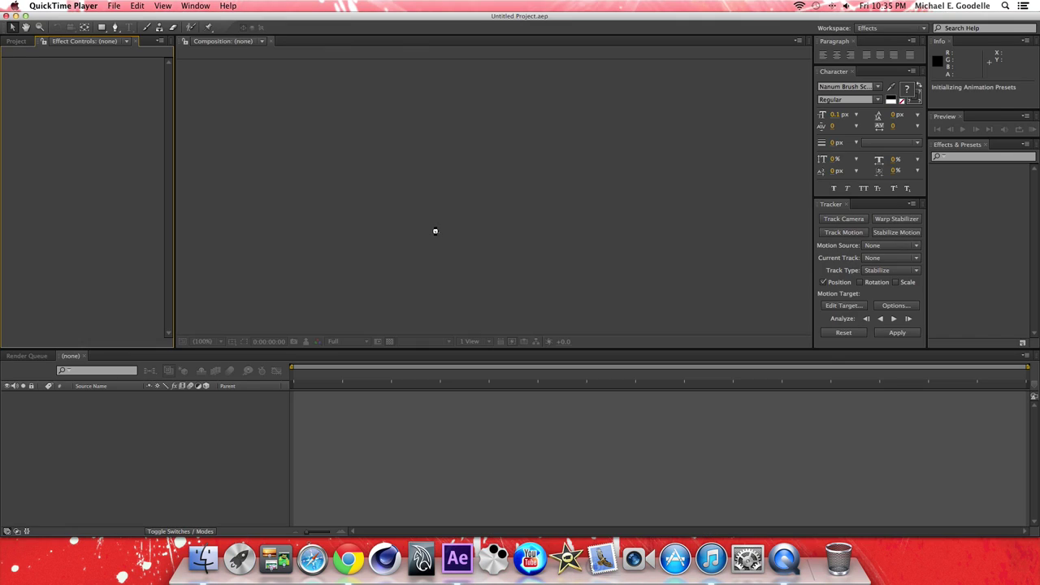
Import Machine_Gun.mov from Desktop/Action Essentials 2 Disk 1/Tutorials/FOOTAGE.
left_click(95, 6)
mouse_move(108, 135)
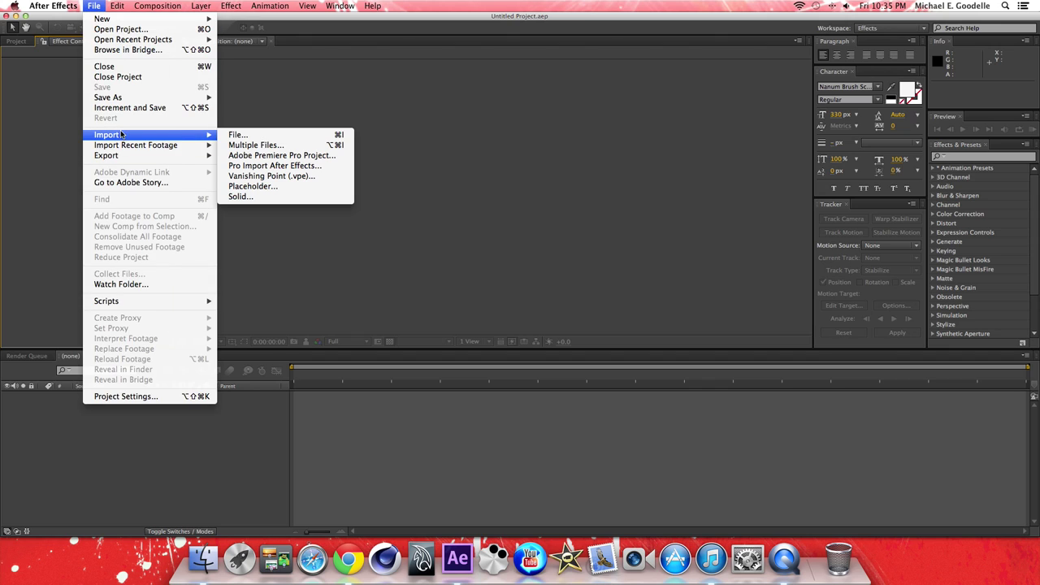
left_click(236, 137)
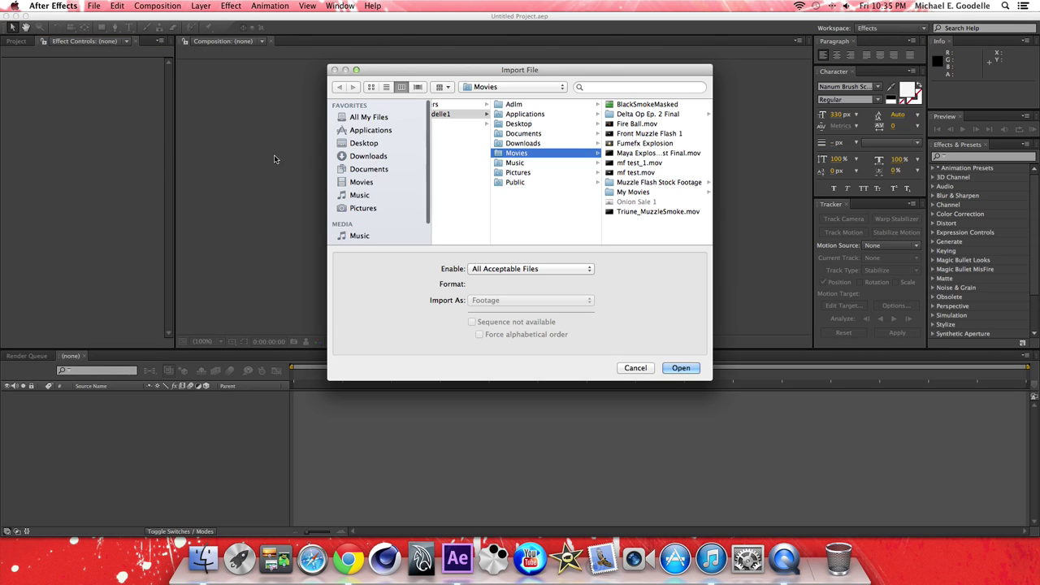
left_click(374, 144)
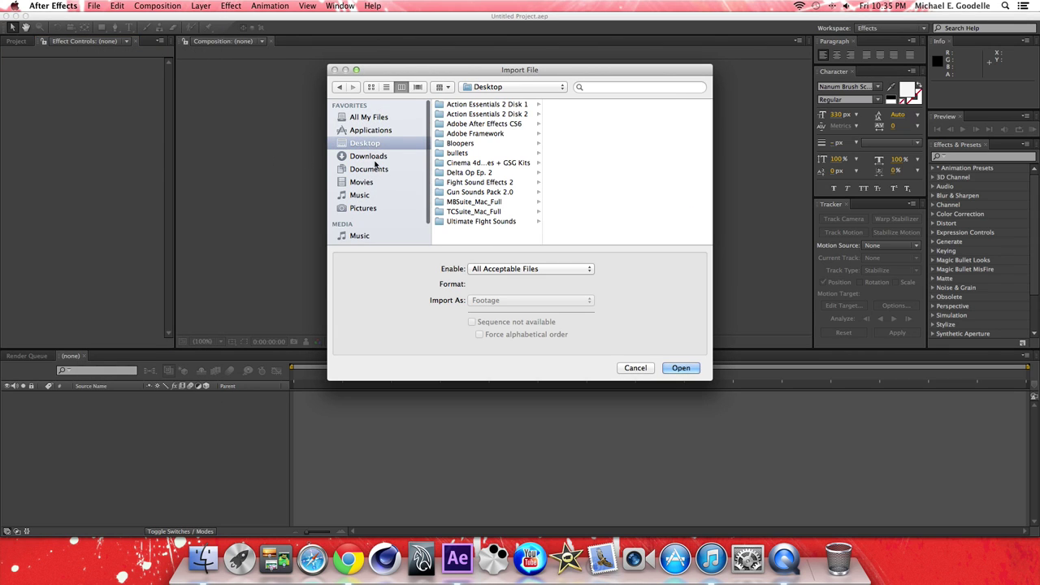
left_click(537, 115)
left_click(524, 105)
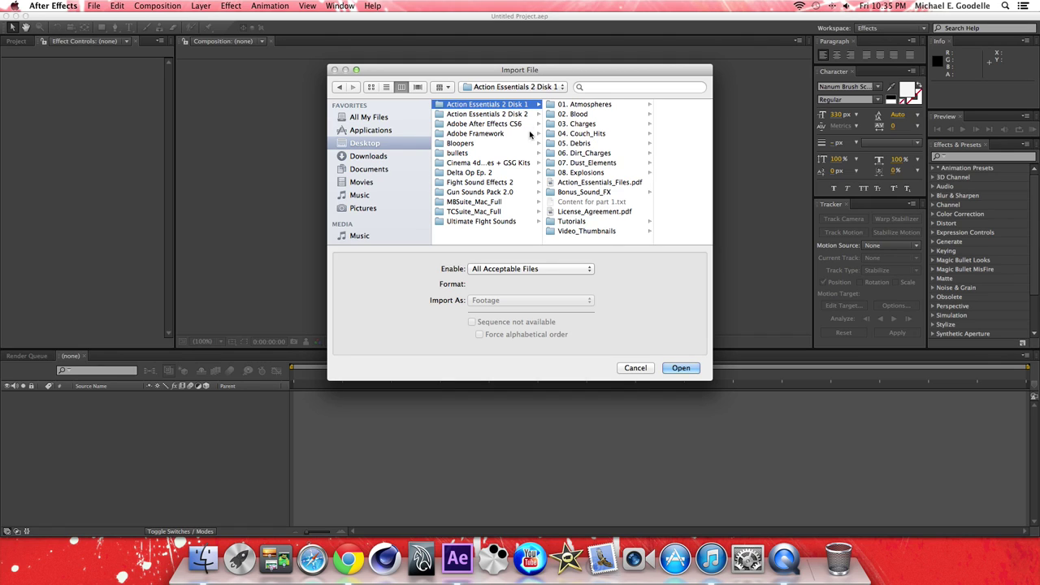
left_click(585, 221)
left_click(642, 106)
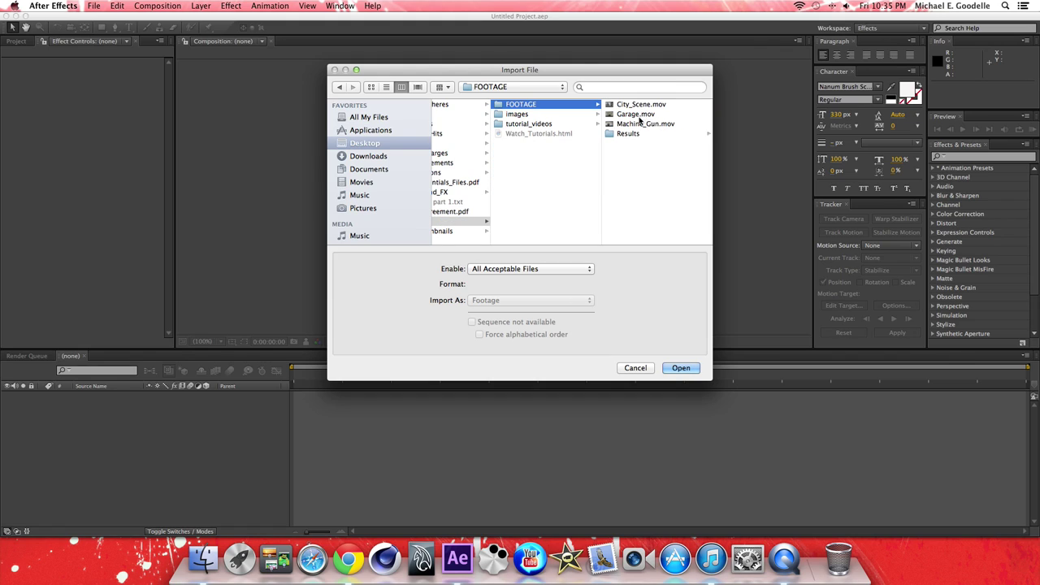
left_click(638, 125)
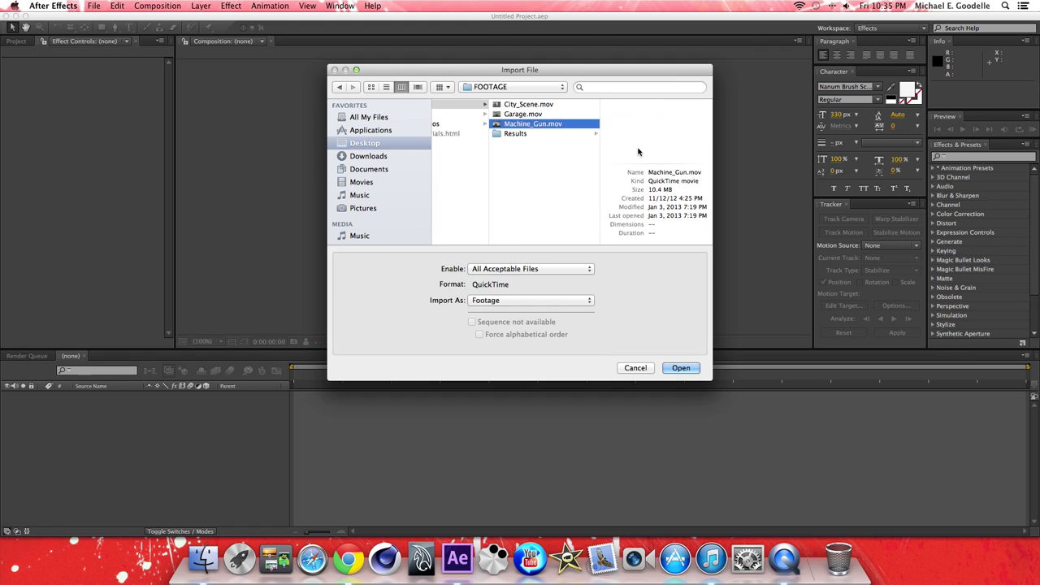
left_click(680, 368)
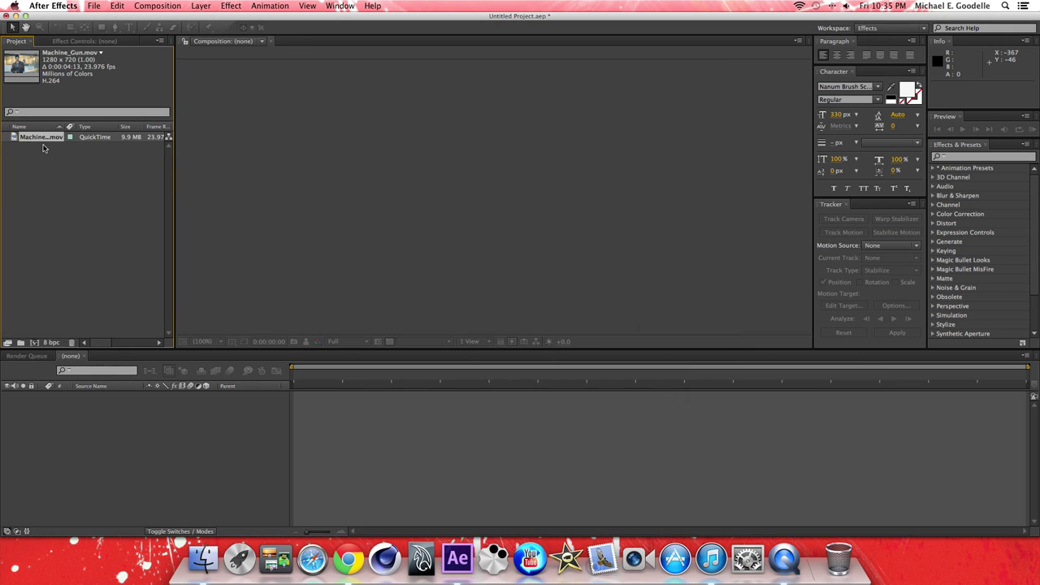
Create a Machine_Gun composition and import the rendered mf test_1.mov from Movies.
left_click_drag(41, 136, 329, 147)
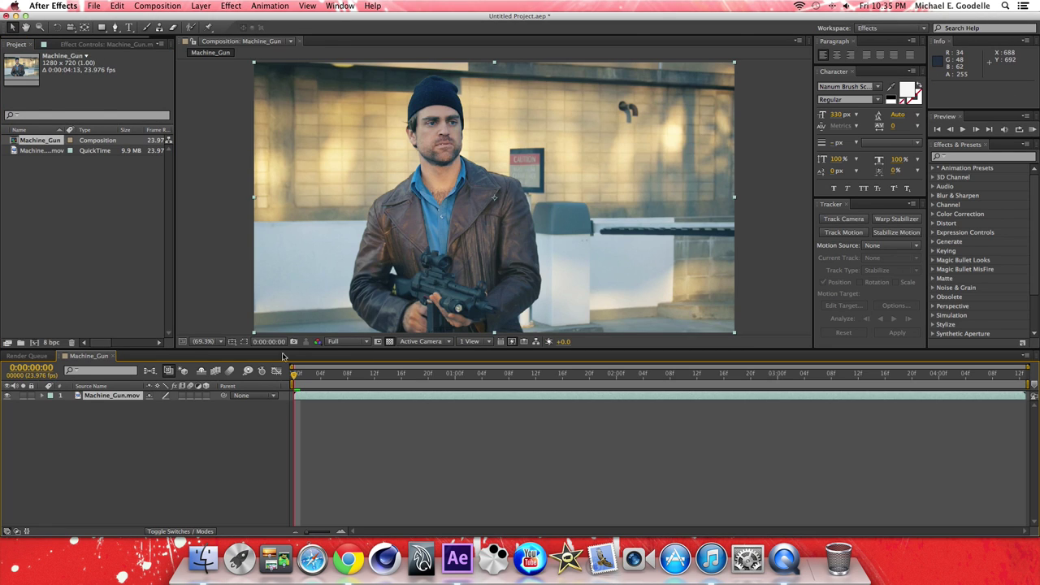
left_click(93, 6)
mouse_move(106, 135)
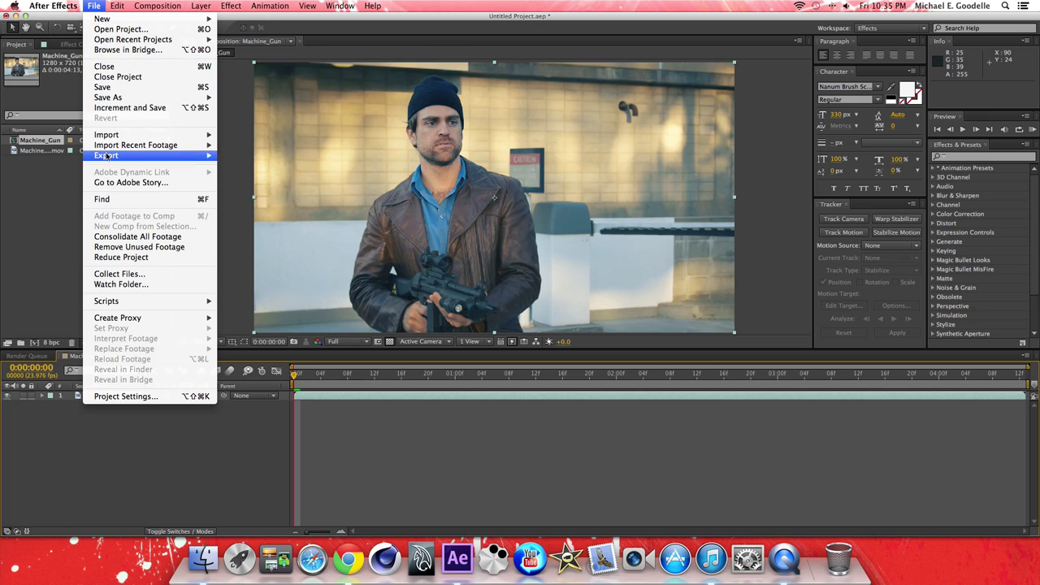
left_click(226, 139)
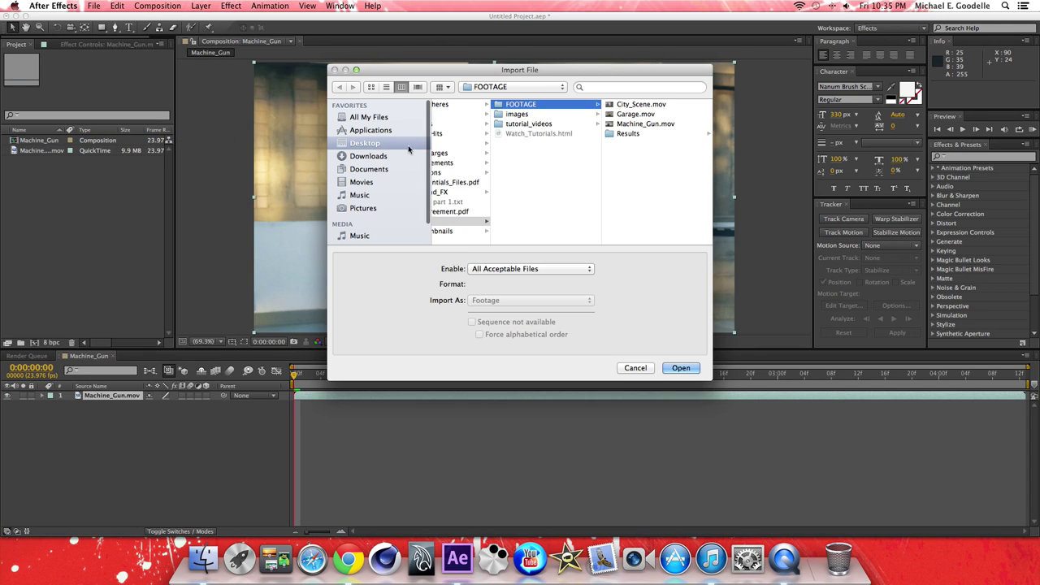
left_click(368, 183)
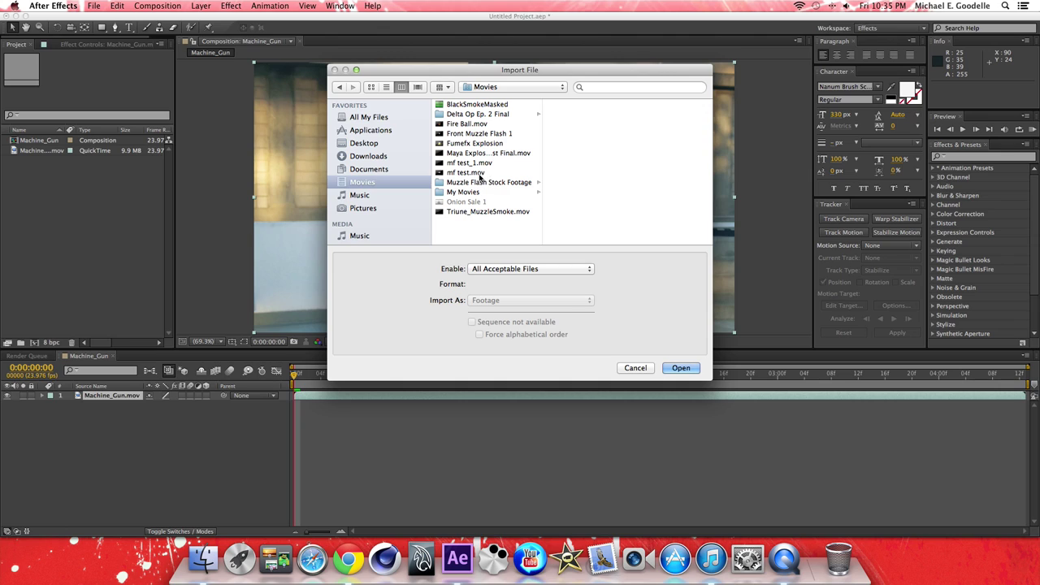
left_click(479, 165)
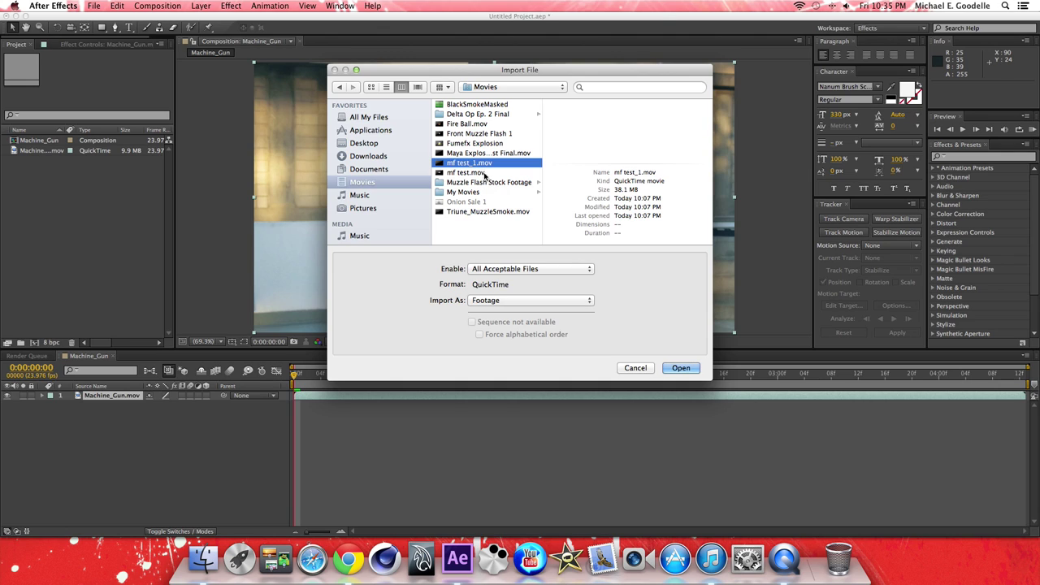
left_click(681, 367)
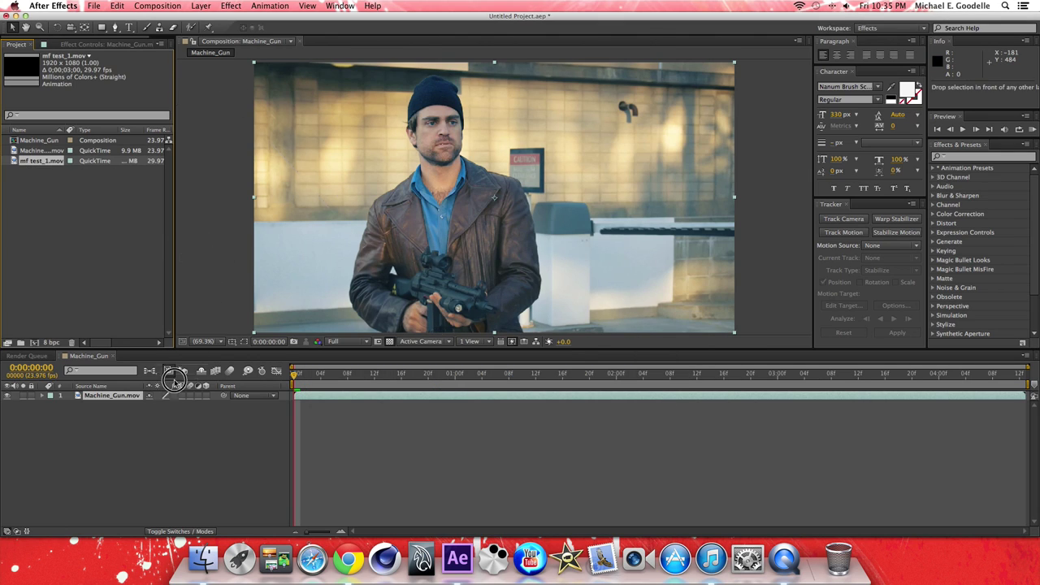
Layer mf test_1.mov above Machine_Gun.mov and place the flash on the rifle's muzzle.
left_click_drag(36, 166, 155, 398)
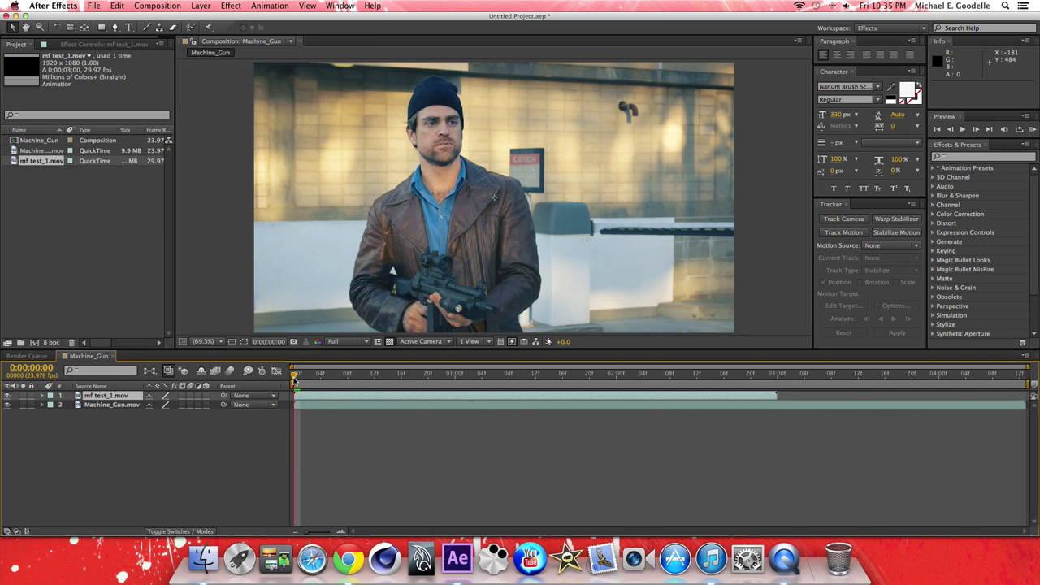
left_click_drag(294, 375, 394, 376)
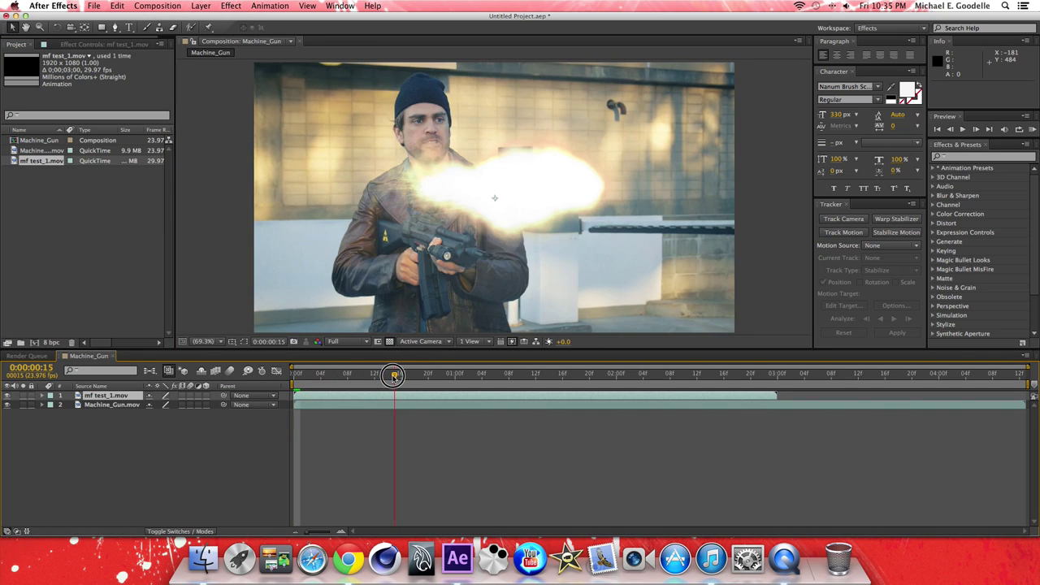
mouse_move(525, 207)
left_mouse_down()
mouse_move(494, 177)
mouse_move(431, 236)
left_mouse_up()
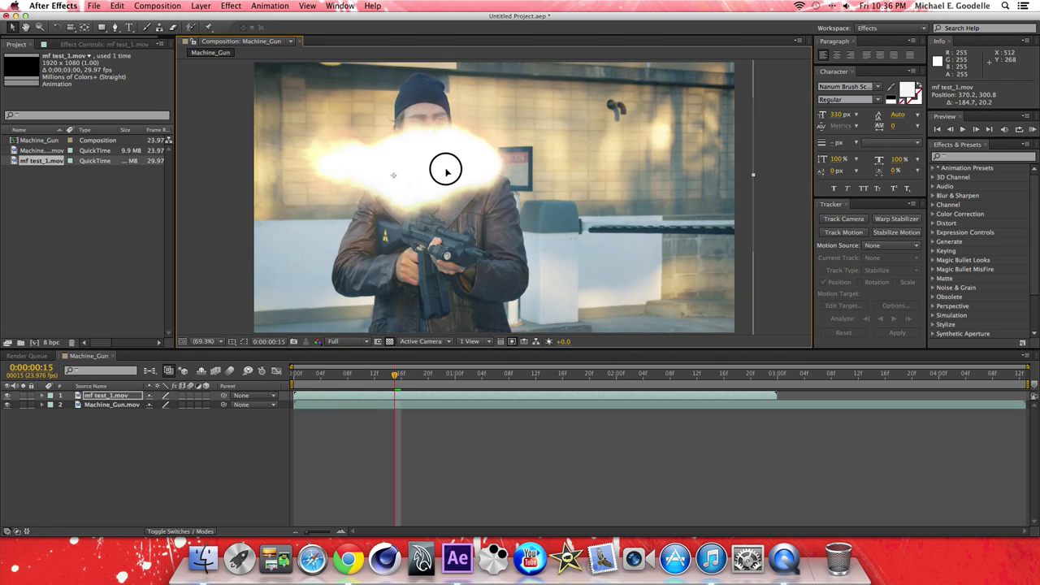
left_click(204, 197)
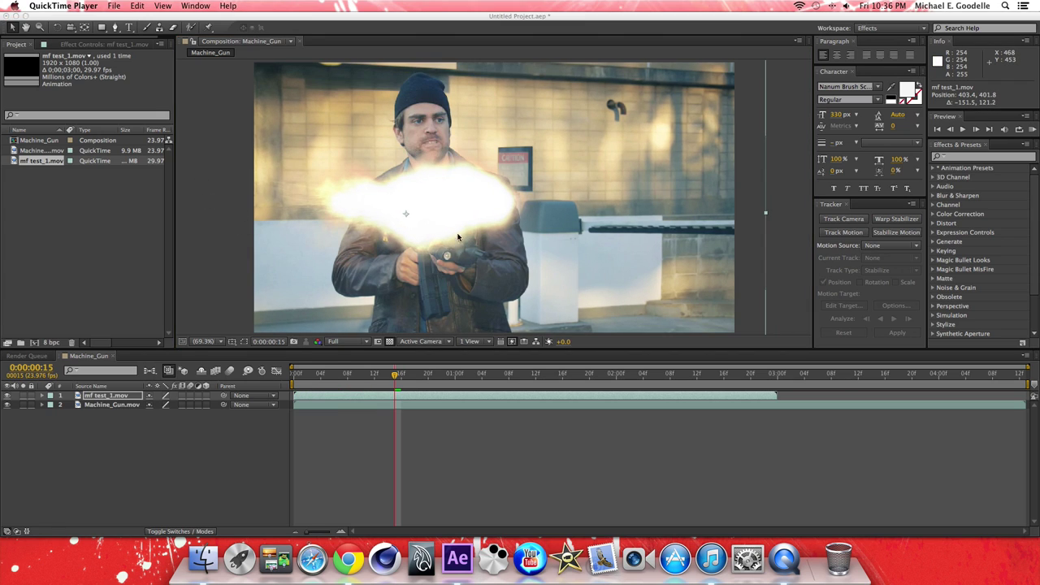
left_click(506, 233)
mouse_move(429, 239)
left_mouse_down()
mouse_move(476, 188)
mouse_move(558, 213)
left_mouse_up()
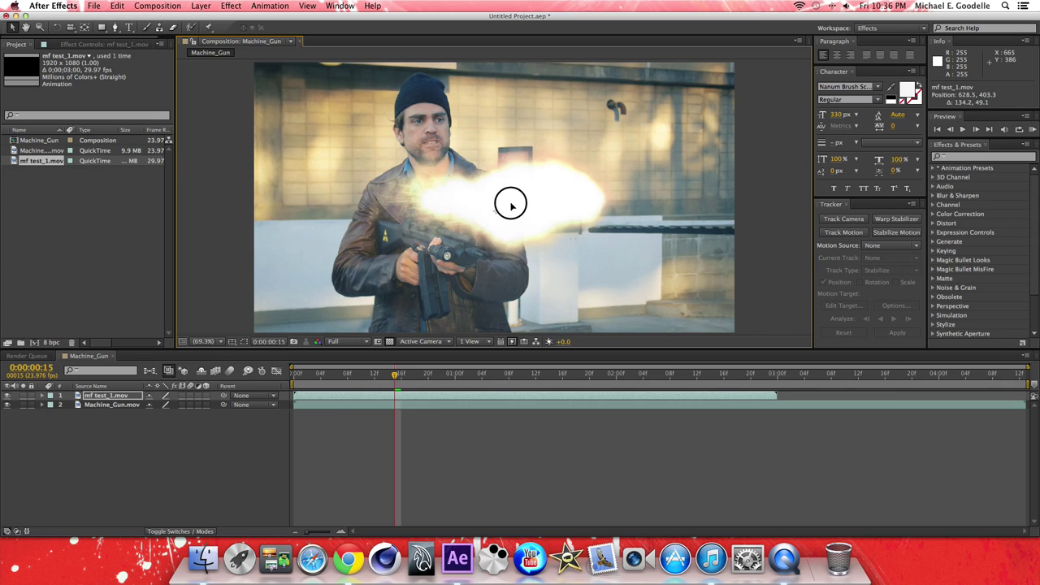
left_click(412, 374)
mouse_move(412, 374)
left_mouse_down()
mouse_move(502, 375)
mouse_move(494, 379)
left_mouse_up()
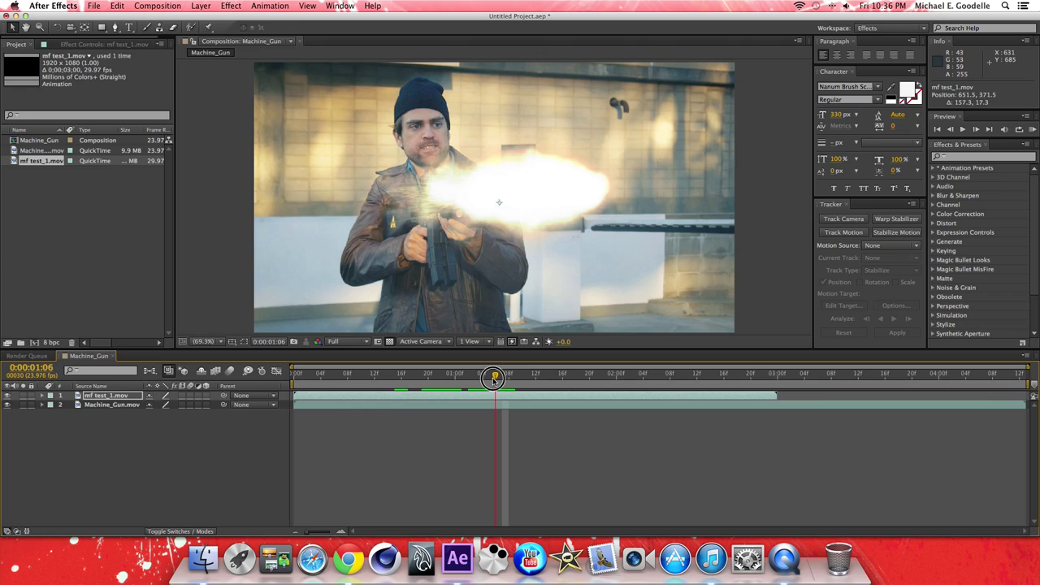